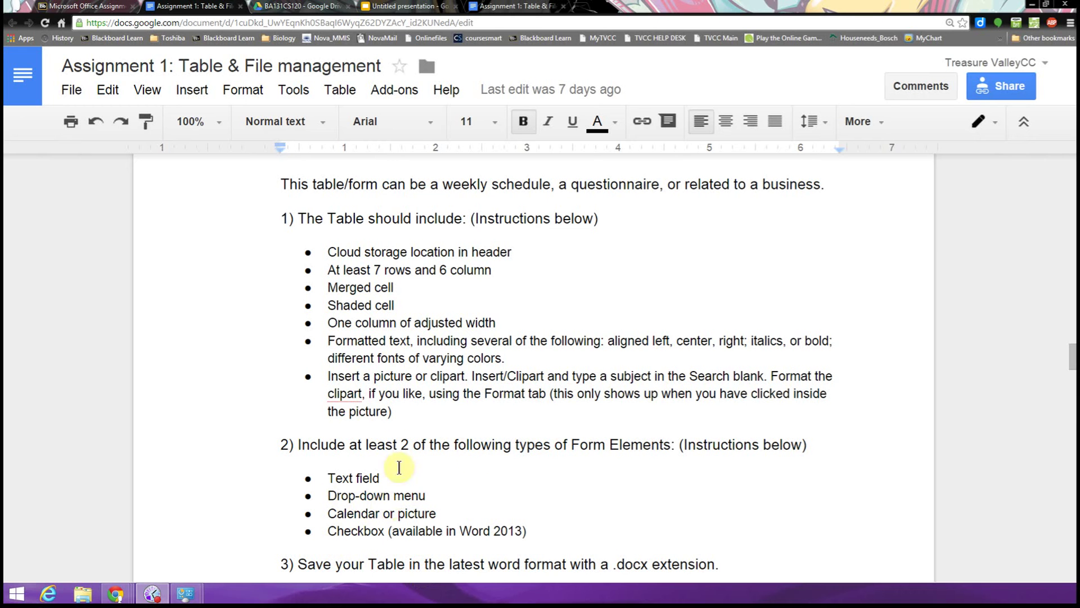
# - Review the assignment's table and form element requirements, through to the start of the Creating a Table instructions
pyautogui.click(412, 445)
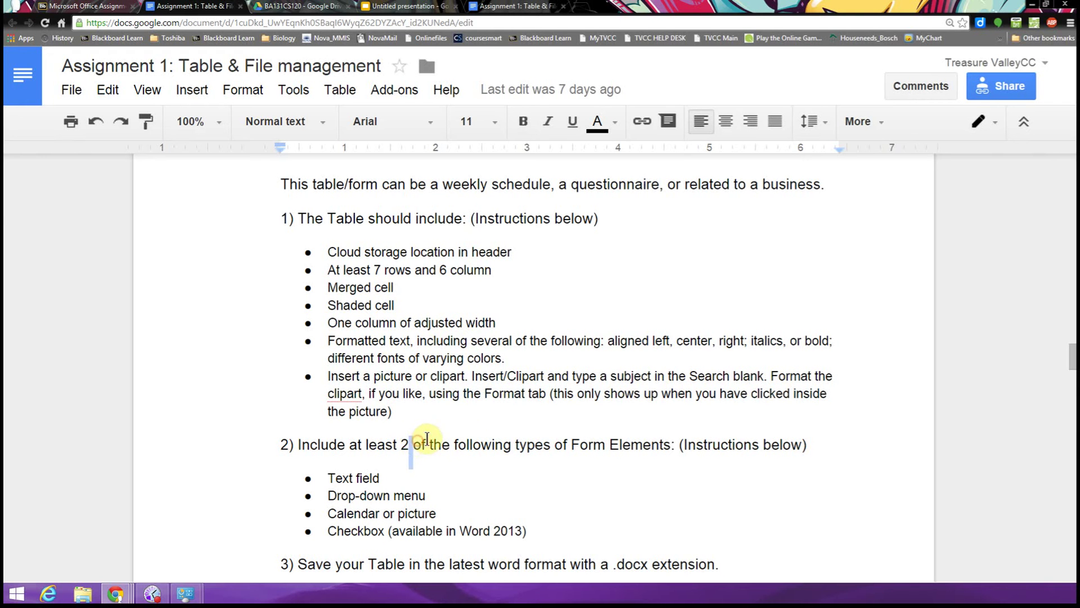
pyautogui.click(570, 496)
pyautogui.scroll(-2, 569, 500)
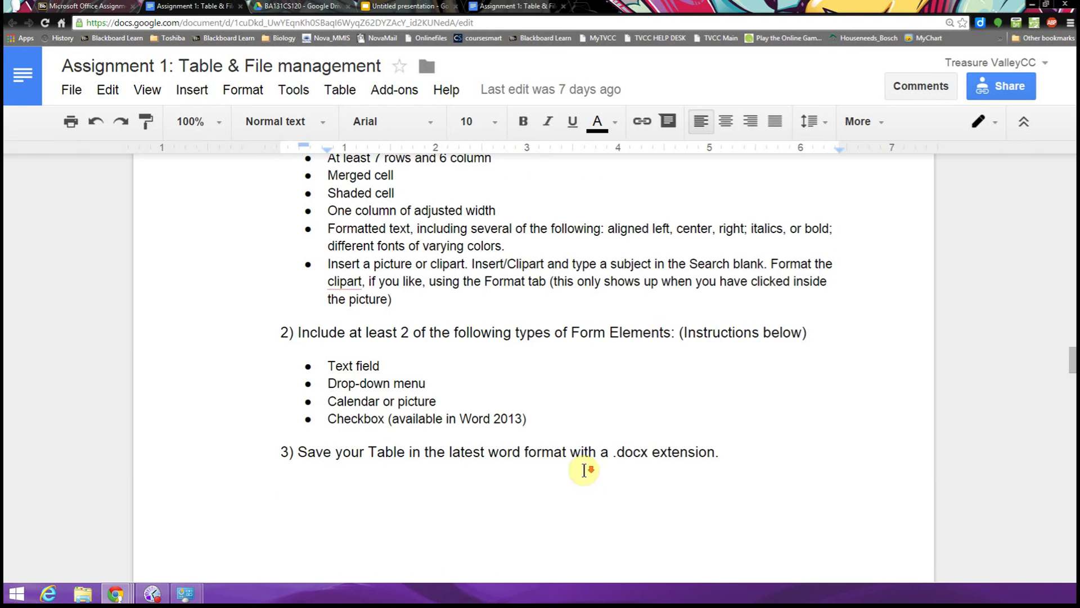
pyautogui.scroll(-5, 584, 470)
pyautogui.scroll(-2, 585, 467)
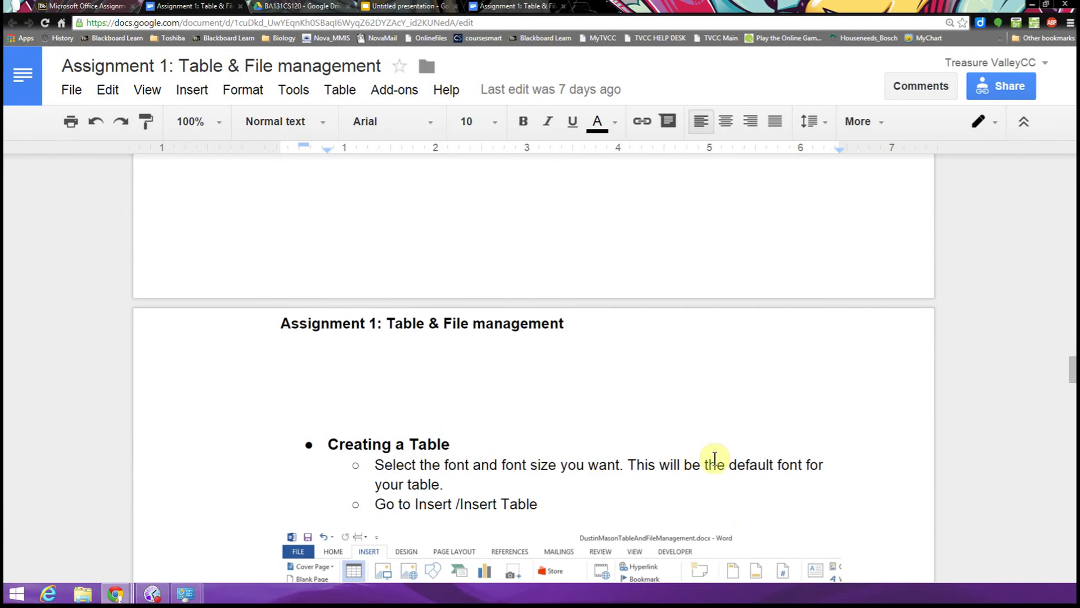
# - Switch to File Explorer and open the second TableAndFileManagement Word document from Dropbox, Fall2014, BA131CS120, Assignment1
pyautogui.press('super+d')
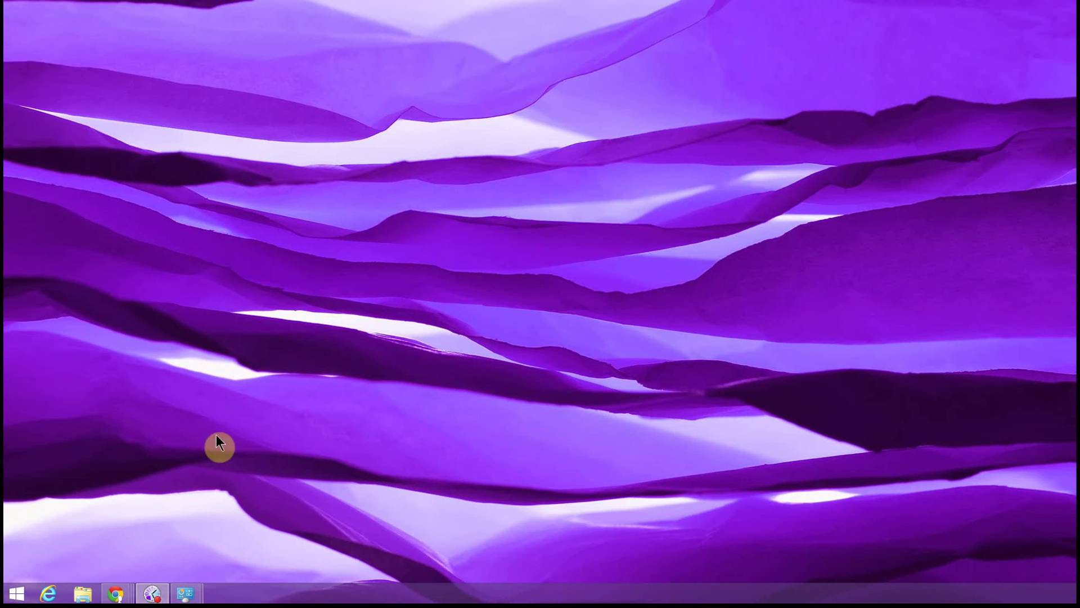
pyautogui.click(86, 596)
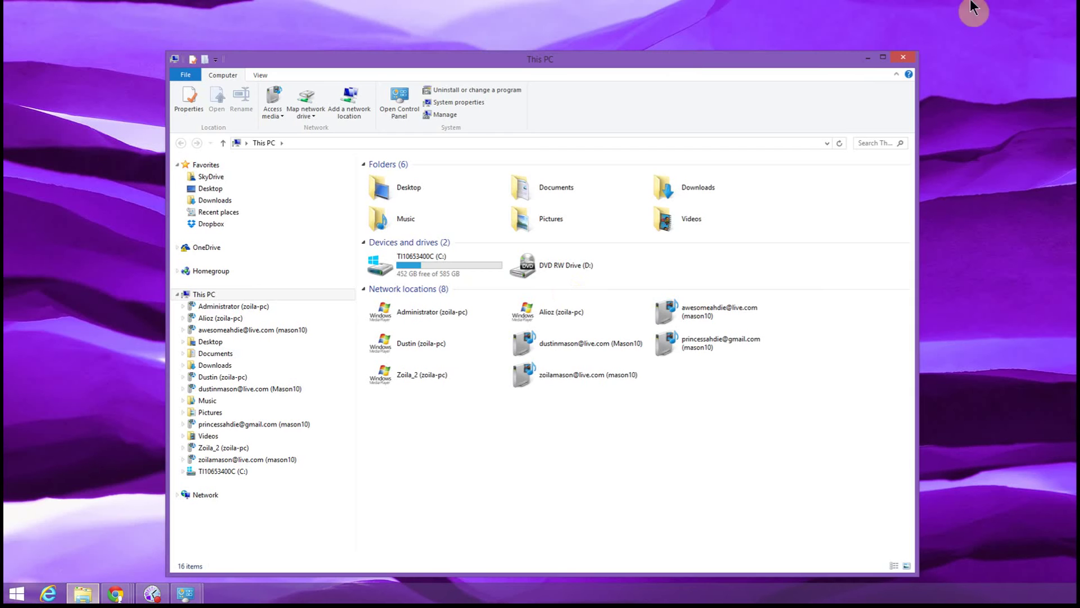
pyautogui.click(202, 223)
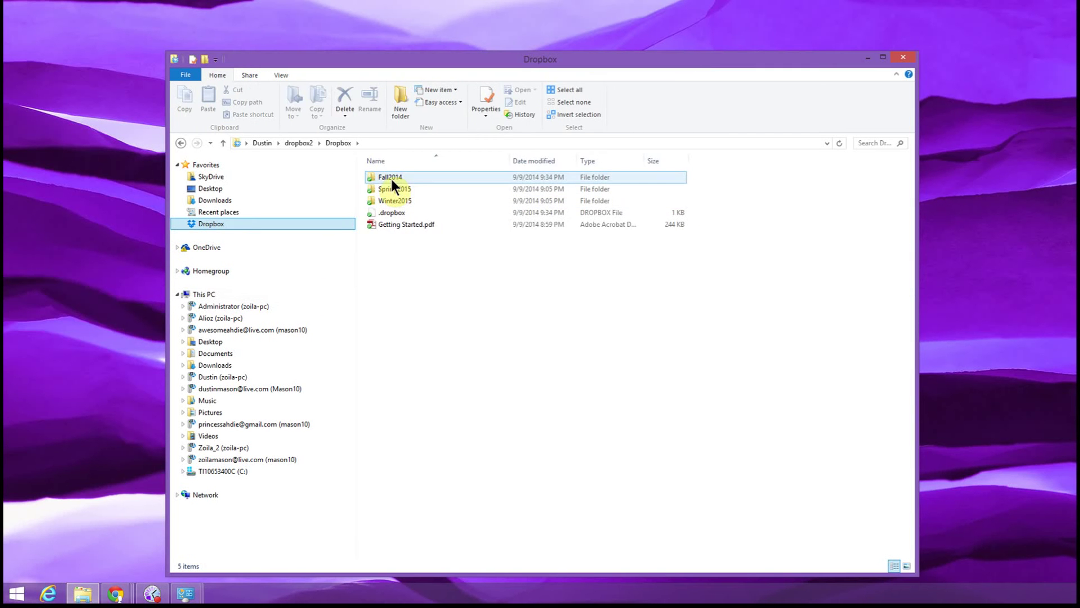
pyautogui.doubleClick(391, 178)
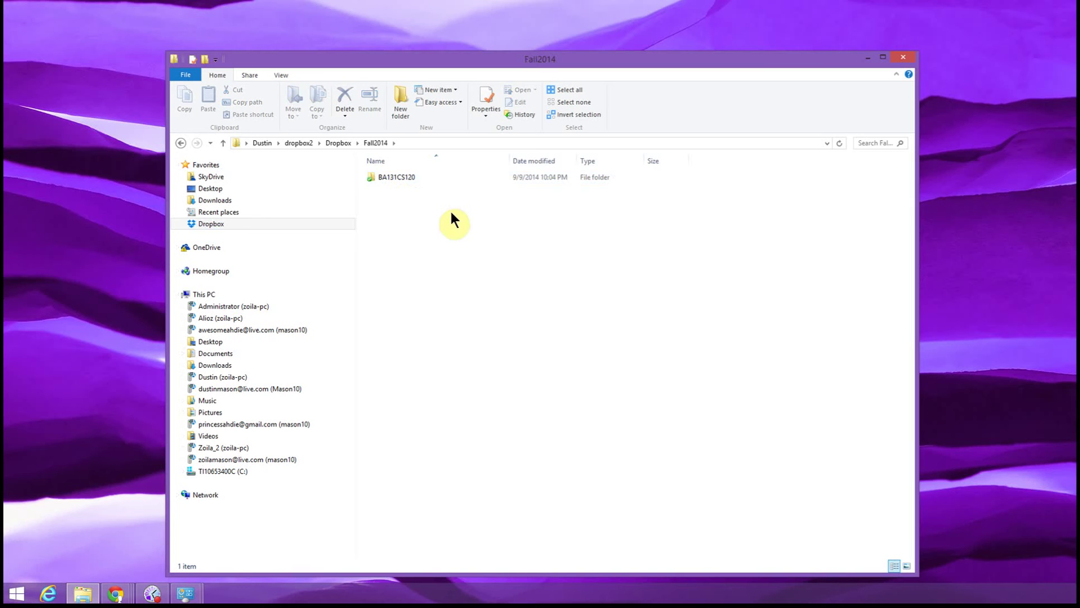
pyautogui.doubleClick(388, 176)
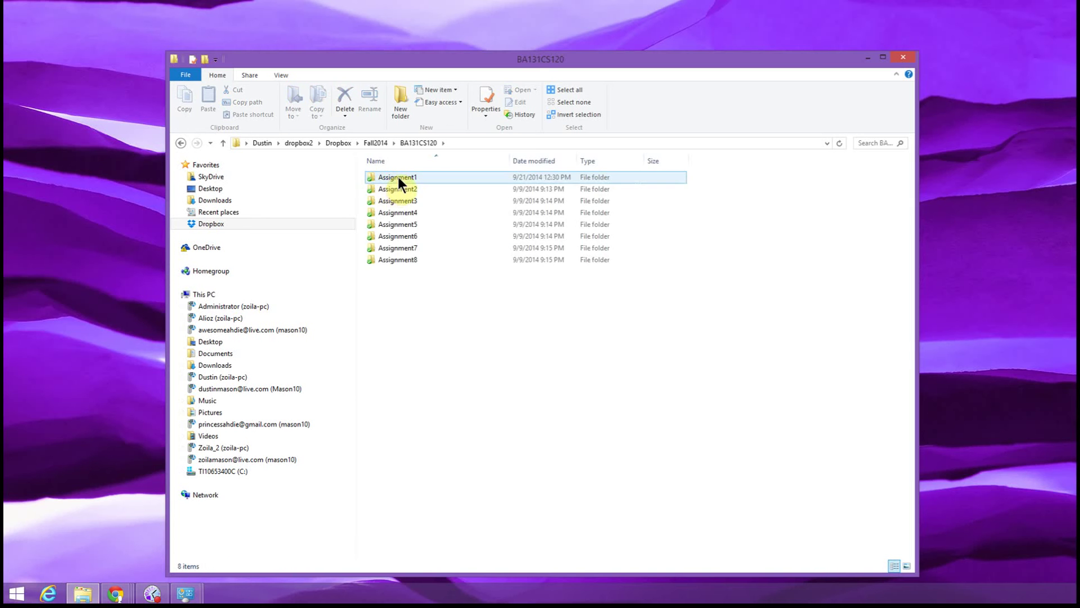
pyautogui.doubleClick(397, 177)
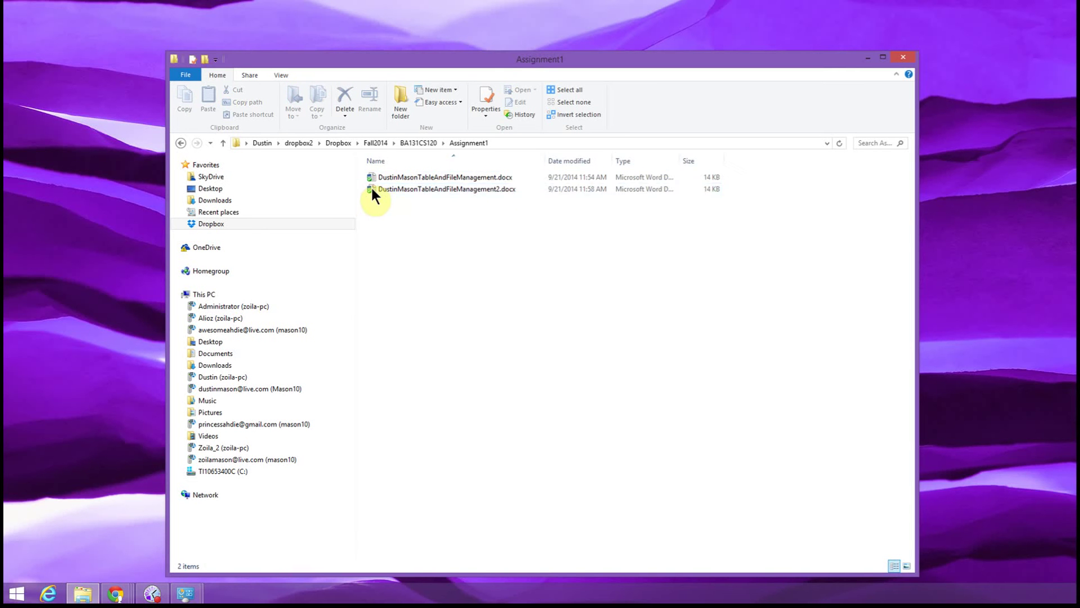
pyautogui.click(373, 189)
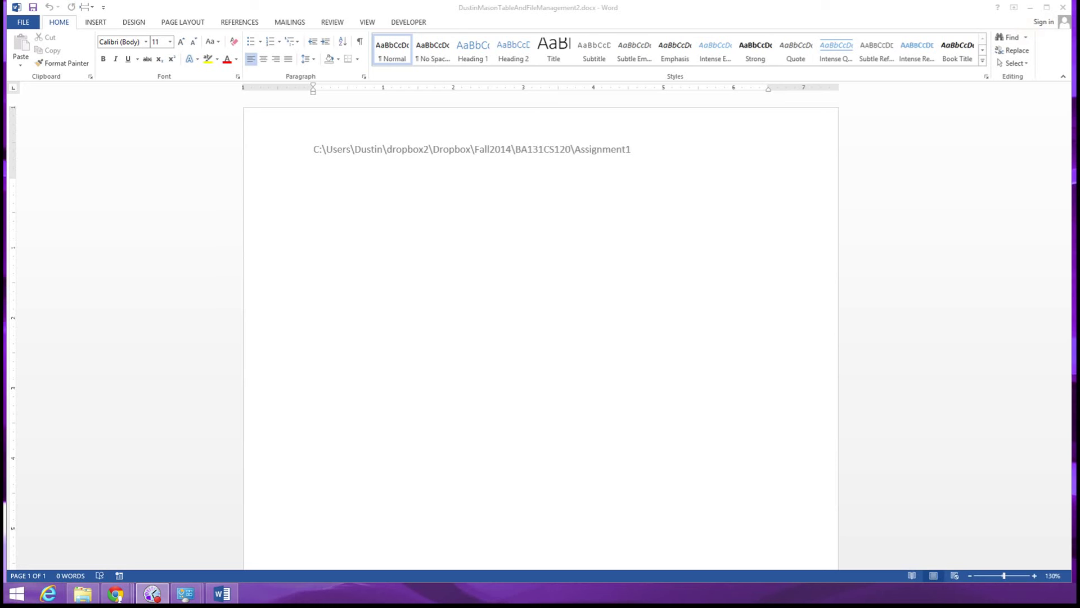
pyautogui.click(55, 22)
pyautogui.click(93, 21)
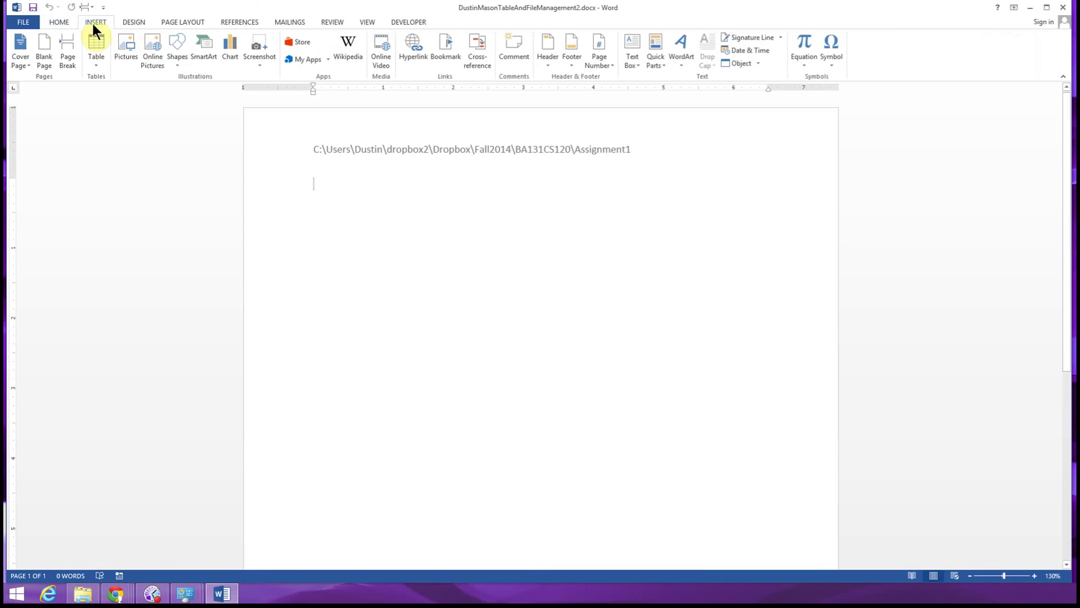
pyautogui.click(139, 22)
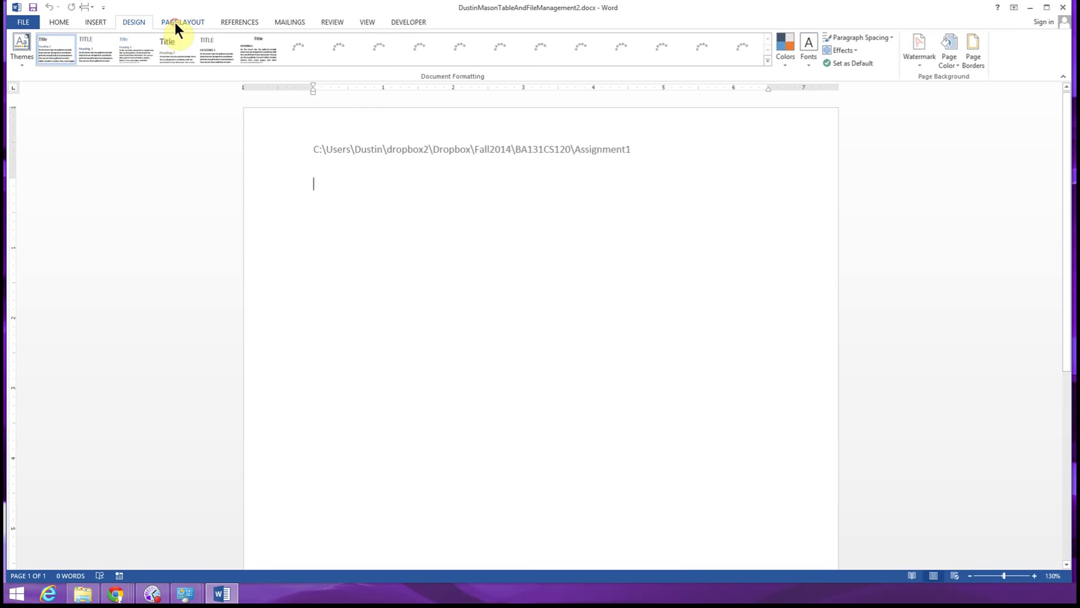
pyautogui.click(175, 23)
pyautogui.click(57, 23)
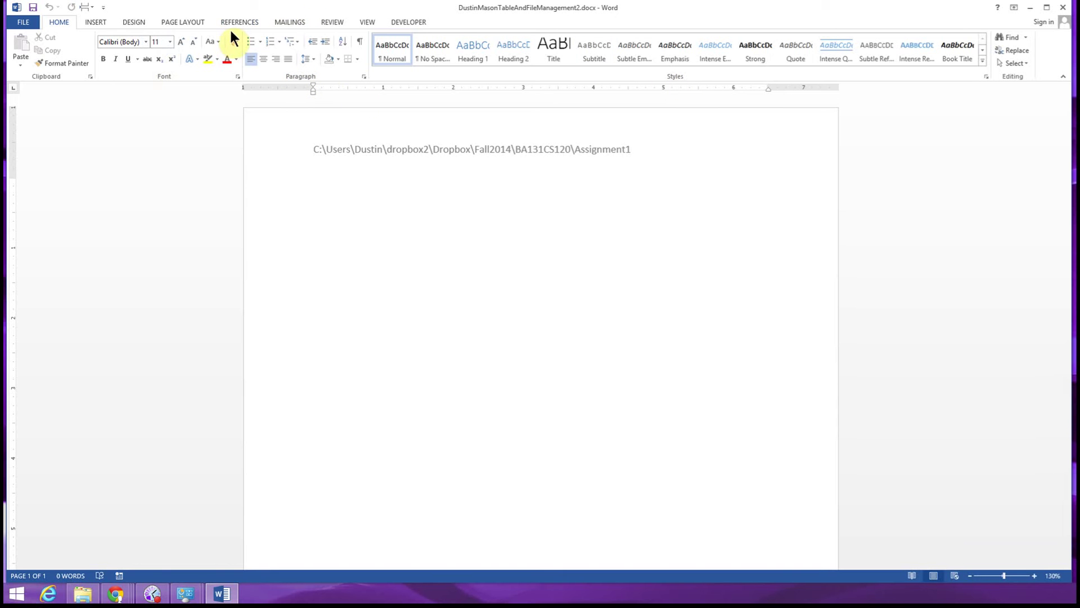
pyautogui.click(137, 23)
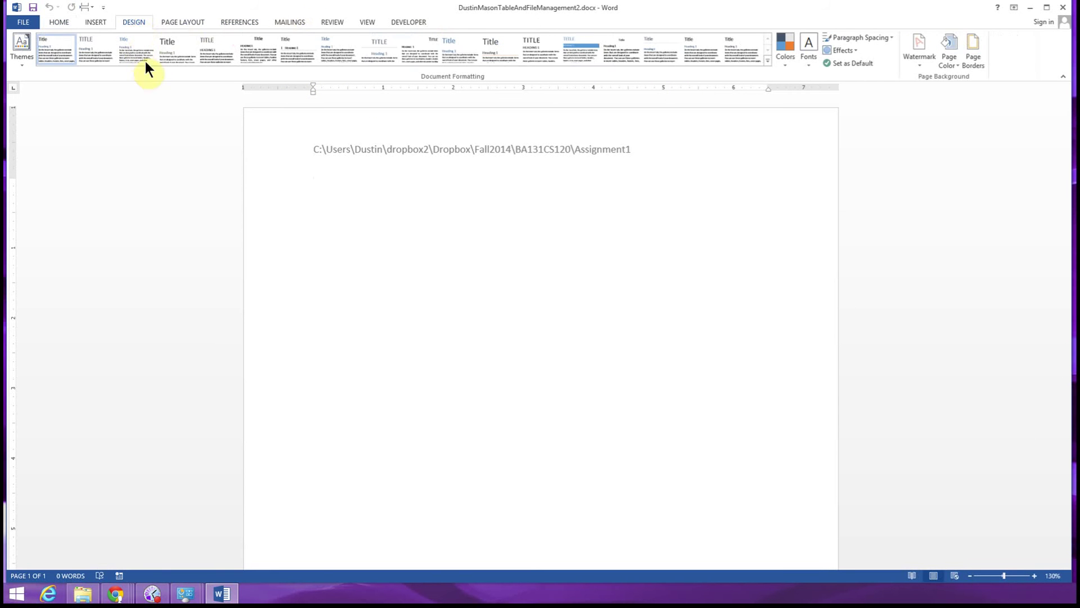
pyautogui.click(167, 19)
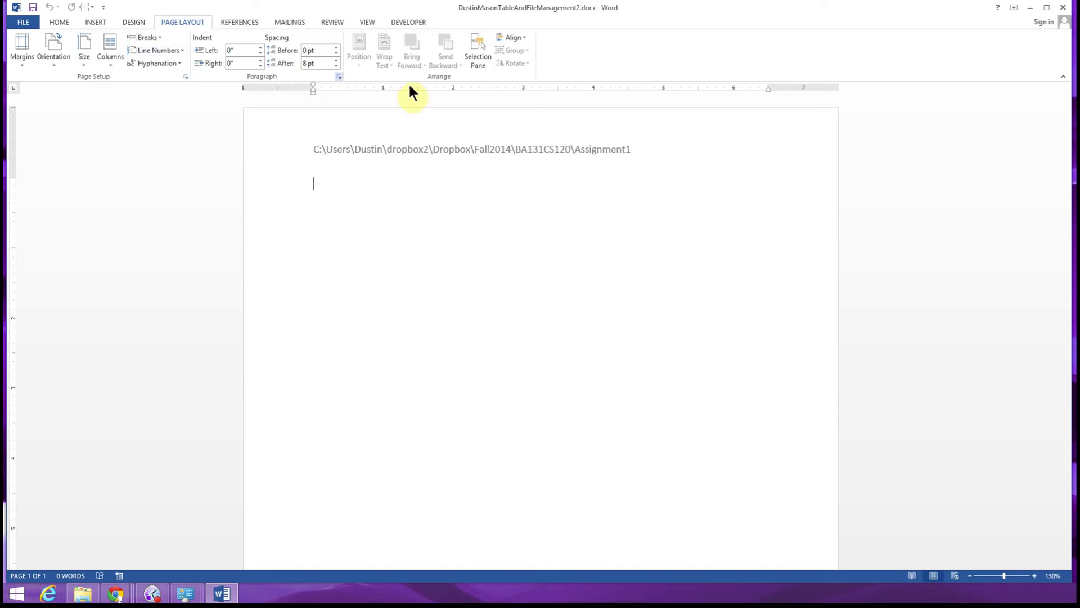
pyautogui.click(407, 22)
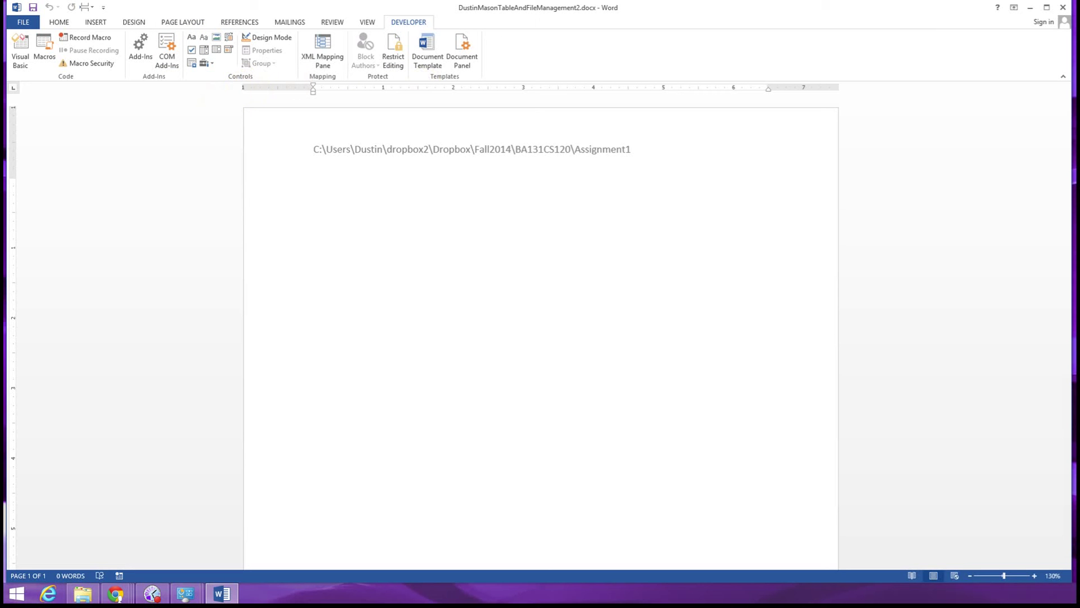
pyautogui.hotkey('alt', 'Tab')
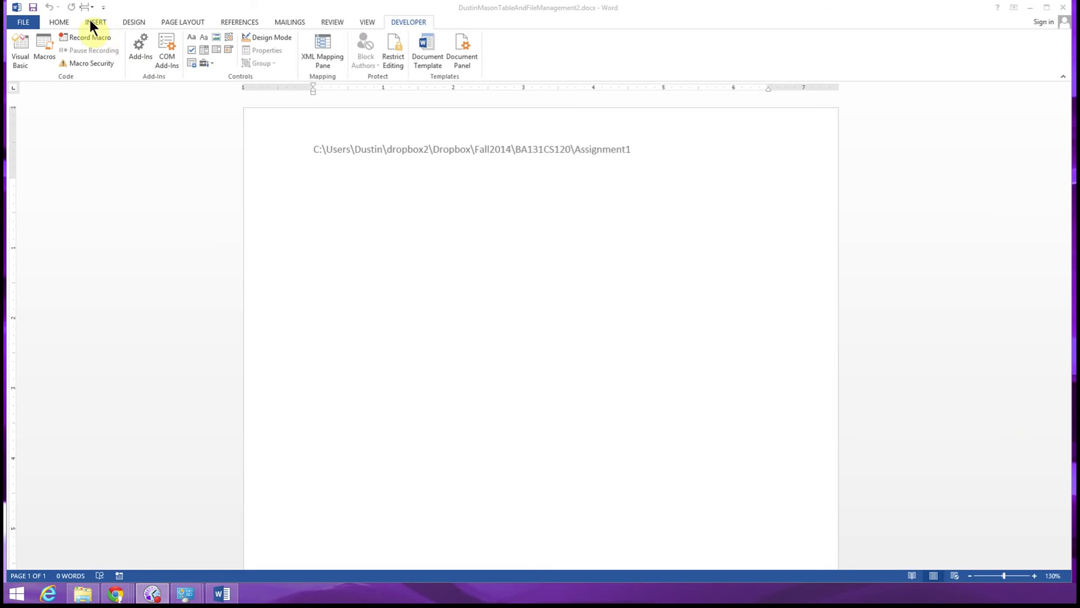
pyautogui.hotkey('alt', 'Tab')
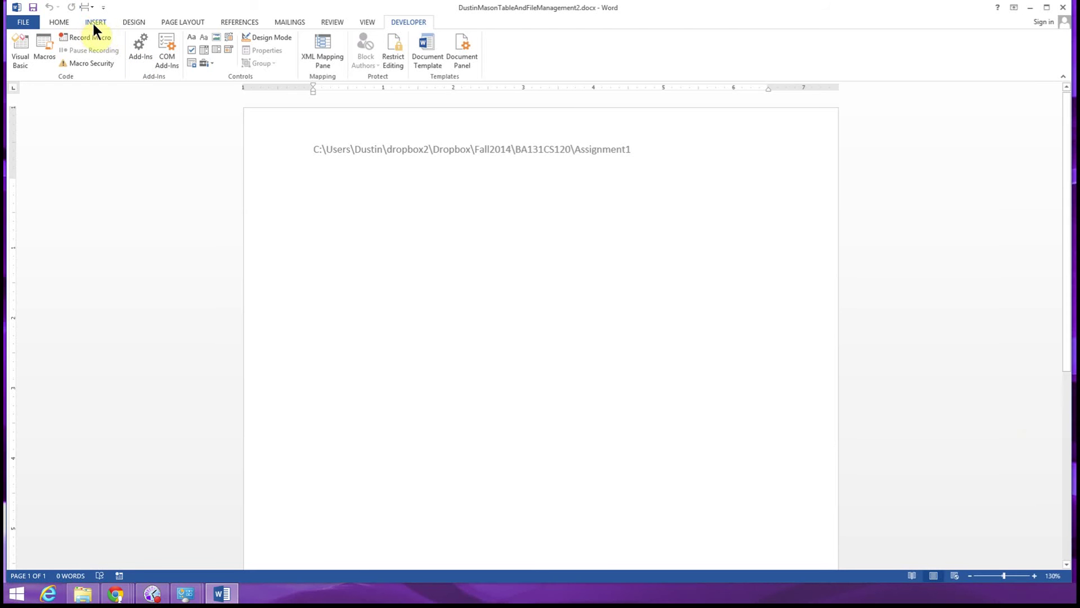
# - Insert a table with seven columns and seven rows in the empty document body
pyautogui.click(93, 22)
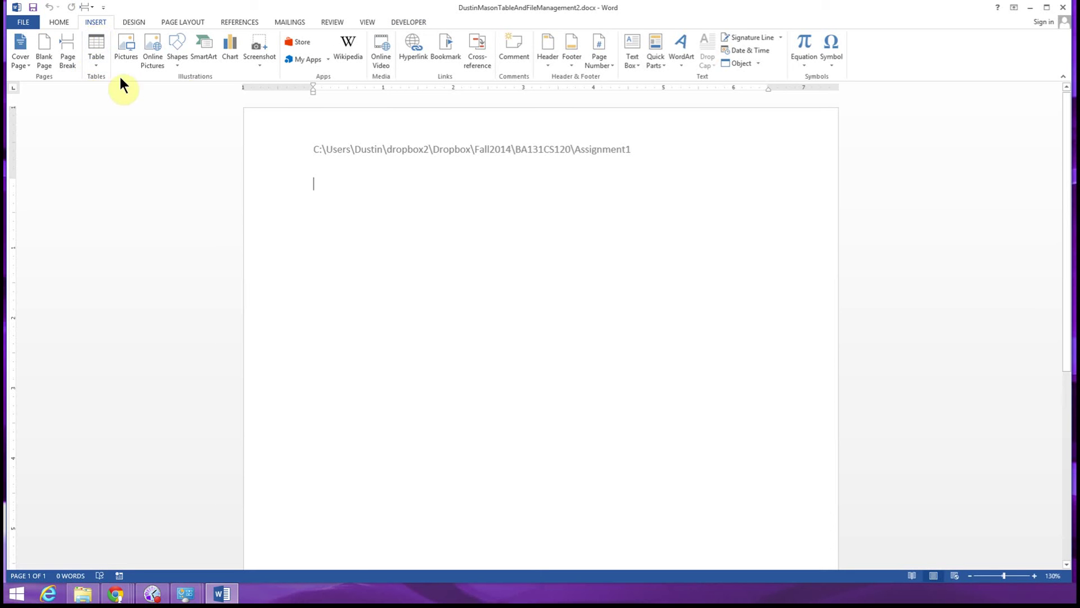
pyautogui.click(97, 48)
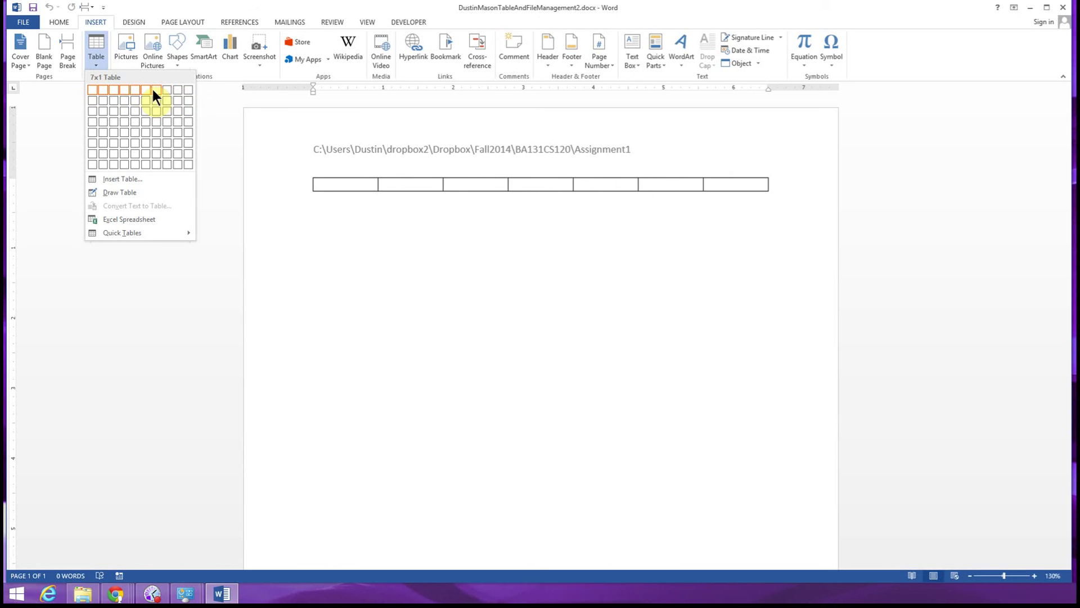
pyautogui.click(156, 151)
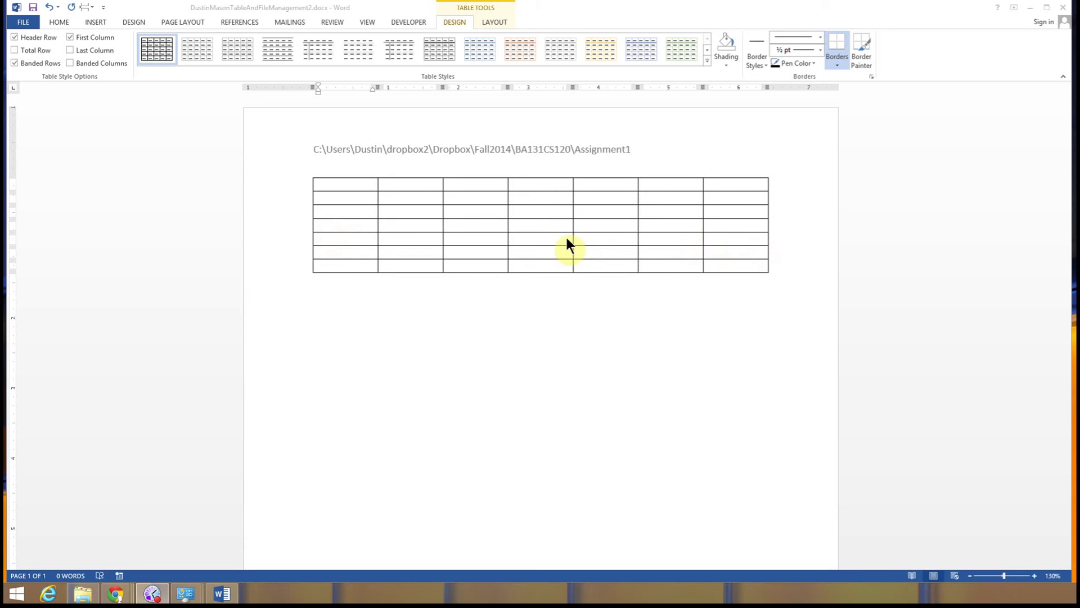
# - Merge all seven cells of the table's first row into a single cell
pyautogui.click(356, 181)
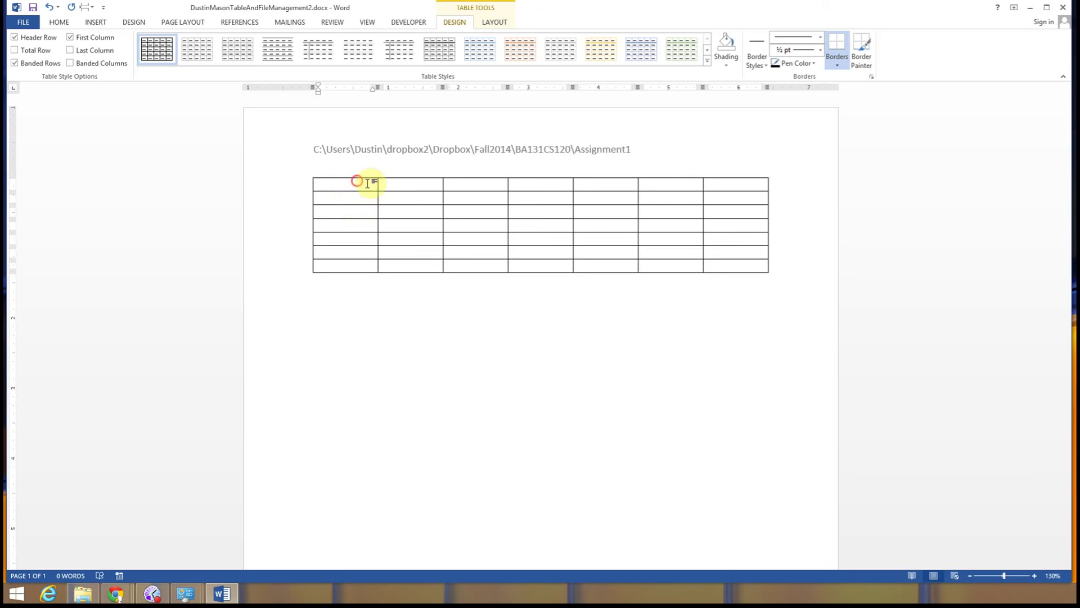
pyautogui.click(406, 182)
pyautogui.rightClick(492, 186)
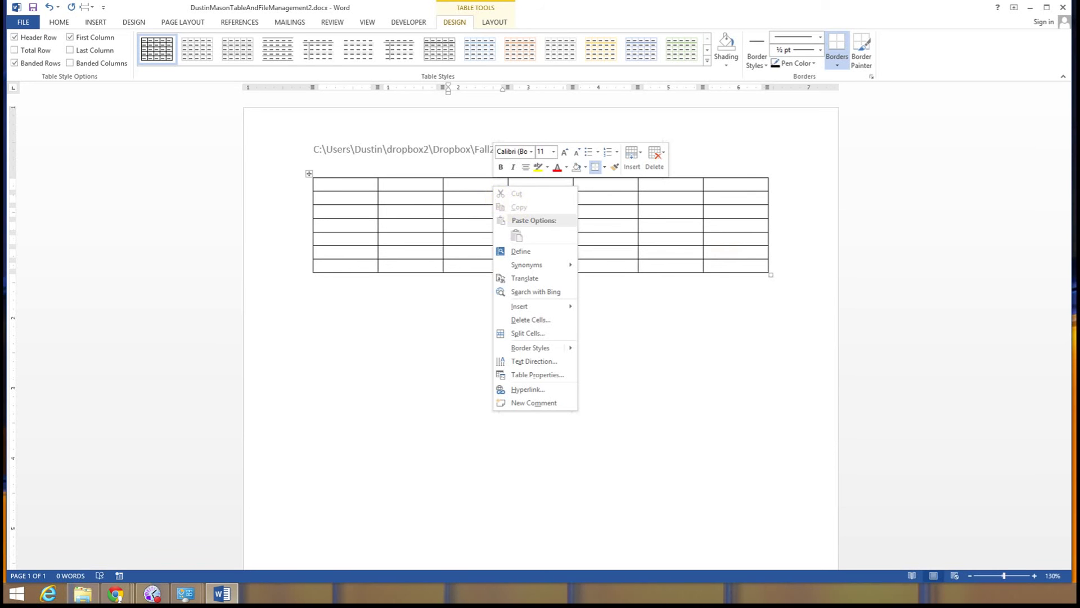
pyautogui.click(494, 22)
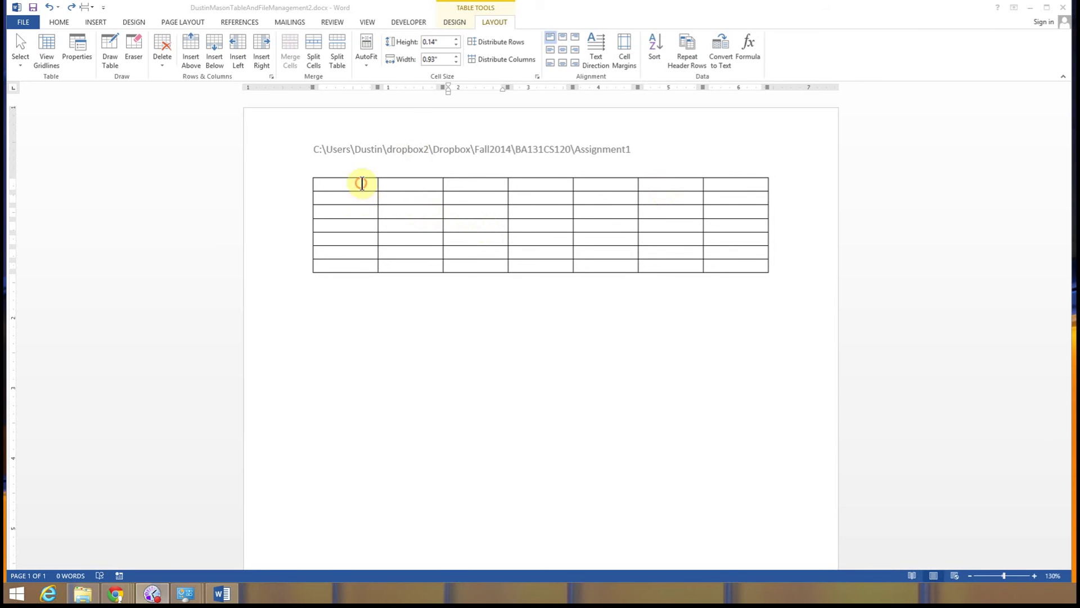
pyautogui.click(356, 185)
pyautogui.moveTo(393, 192); pyautogui.dragTo(738, 187)
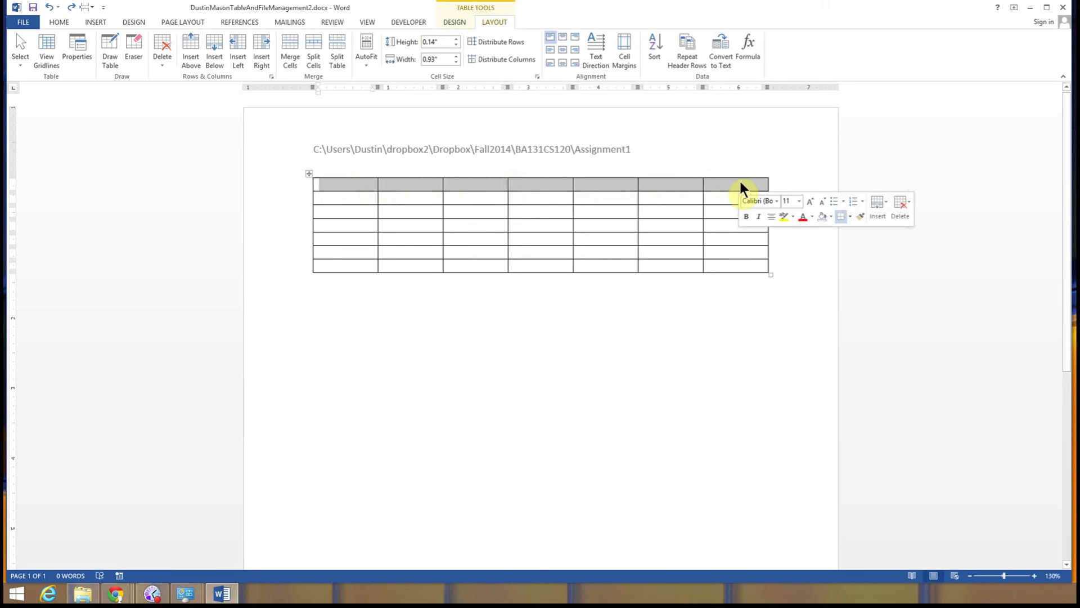
pyautogui.rightClick(669, 188)
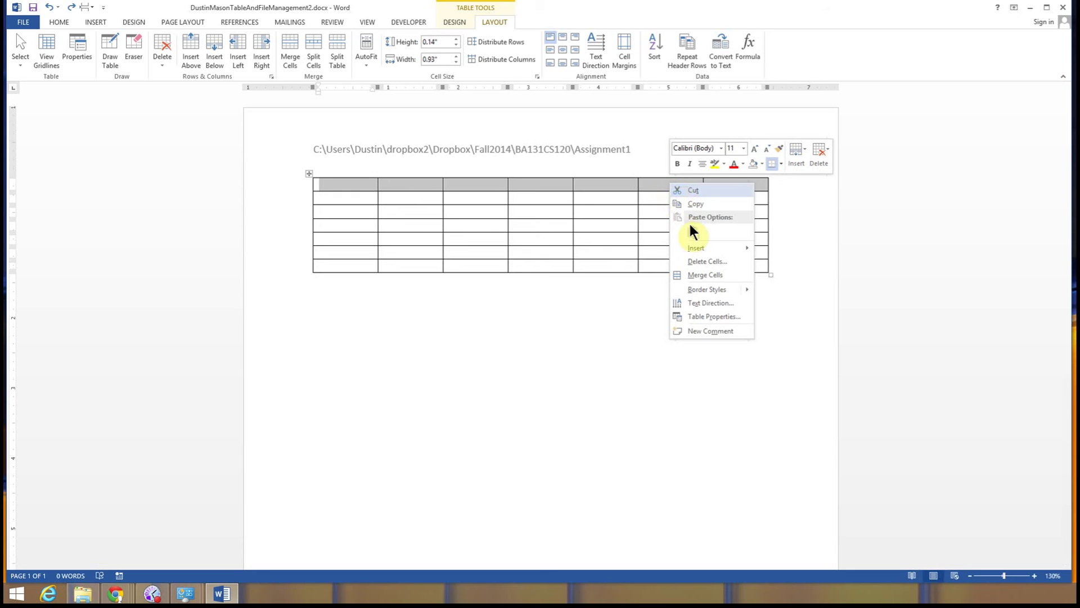
pyautogui.click(704, 277)
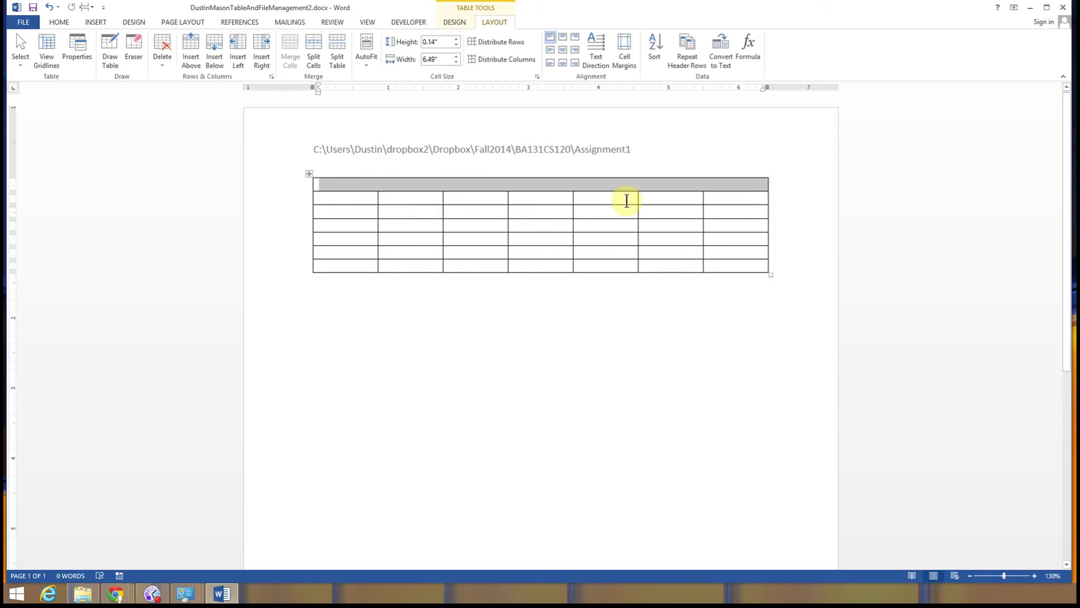
# - Increase the height of the merged first row to about 0.87" and shade it light gold
pyautogui.click(350, 239)
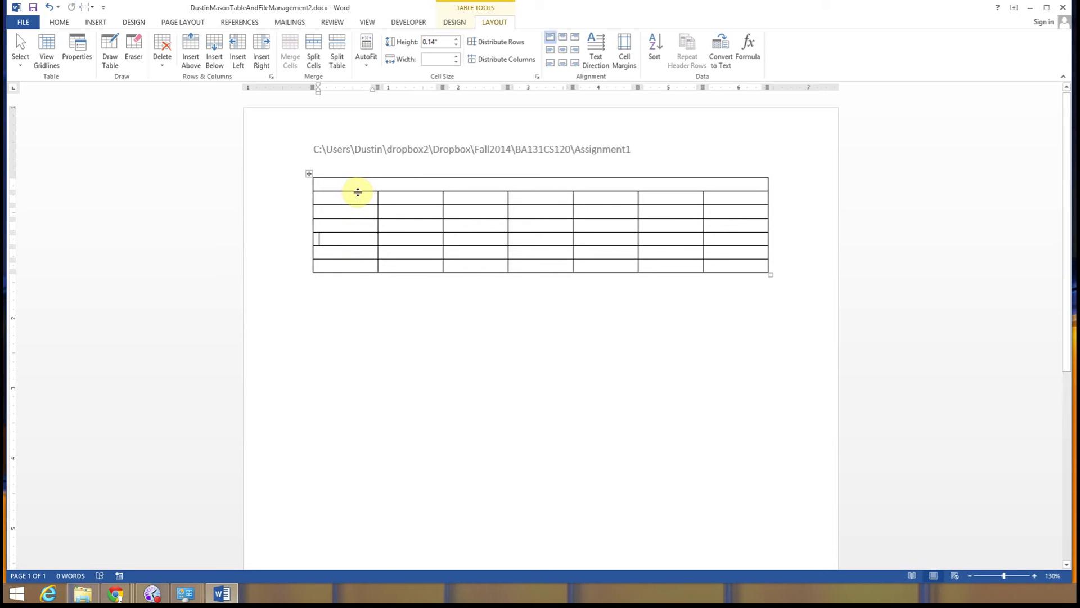
pyautogui.moveTo(357, 192); pyautogui.dragTo(352, 238)
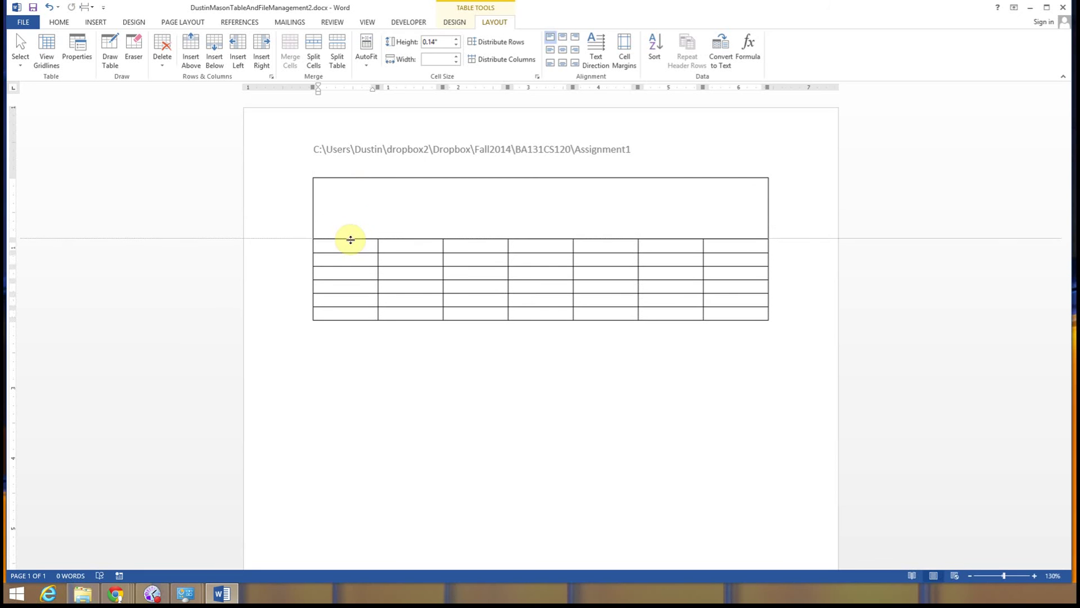
pyautogui.click(442, 209)
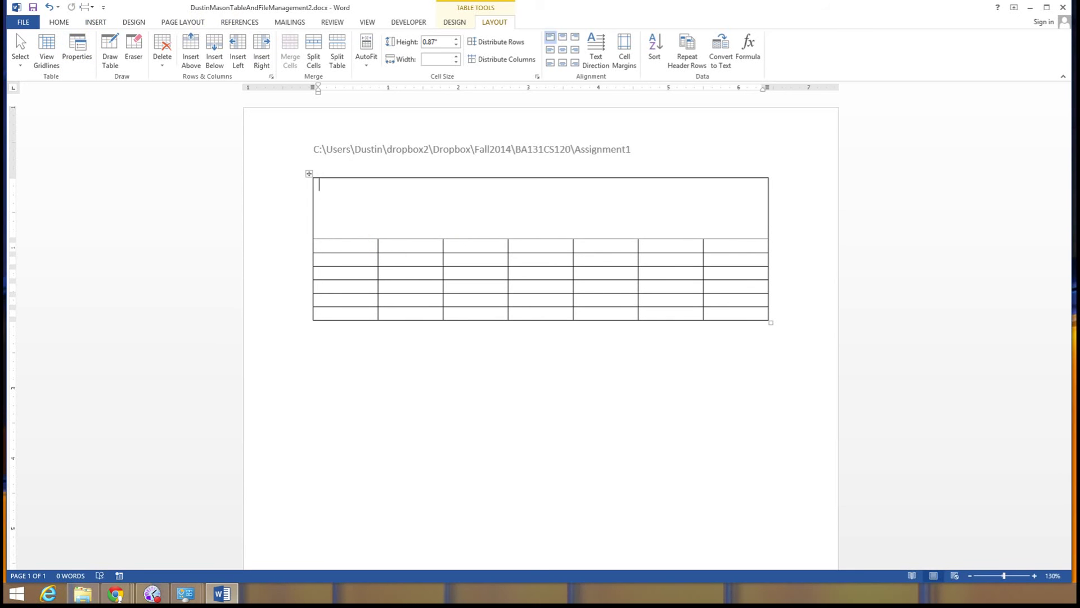
pyautogui.click(454, 22)
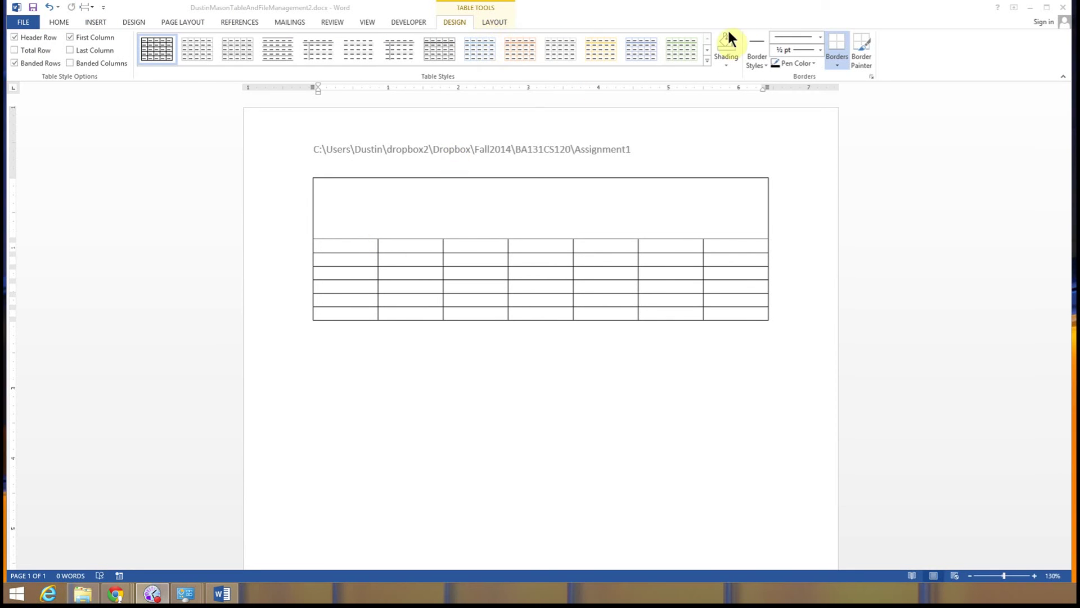
pyautogui.click(724, 63)
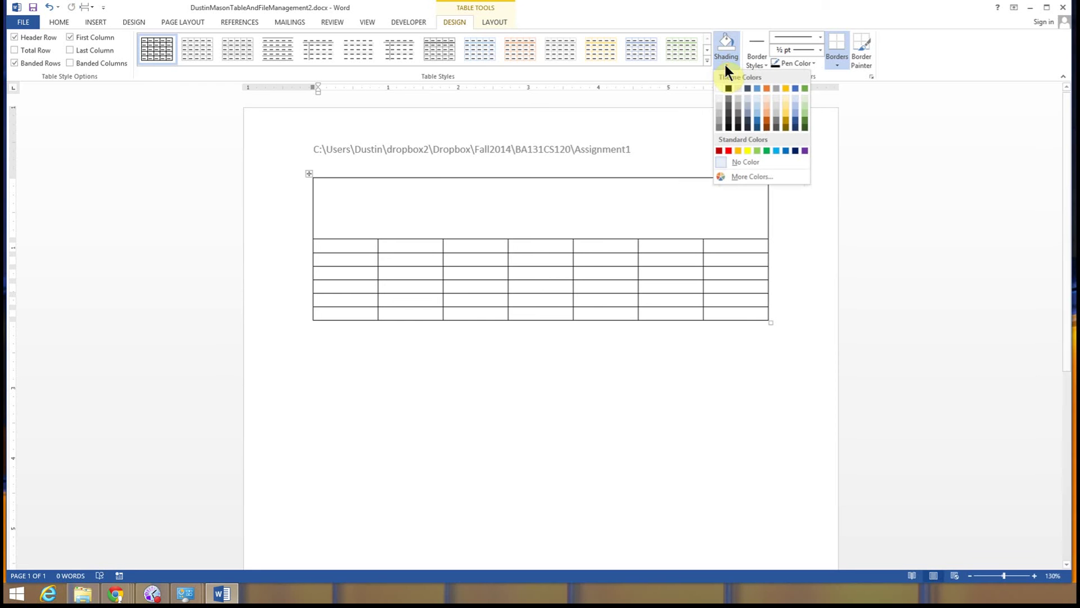
pyautogui.click(787, 112)
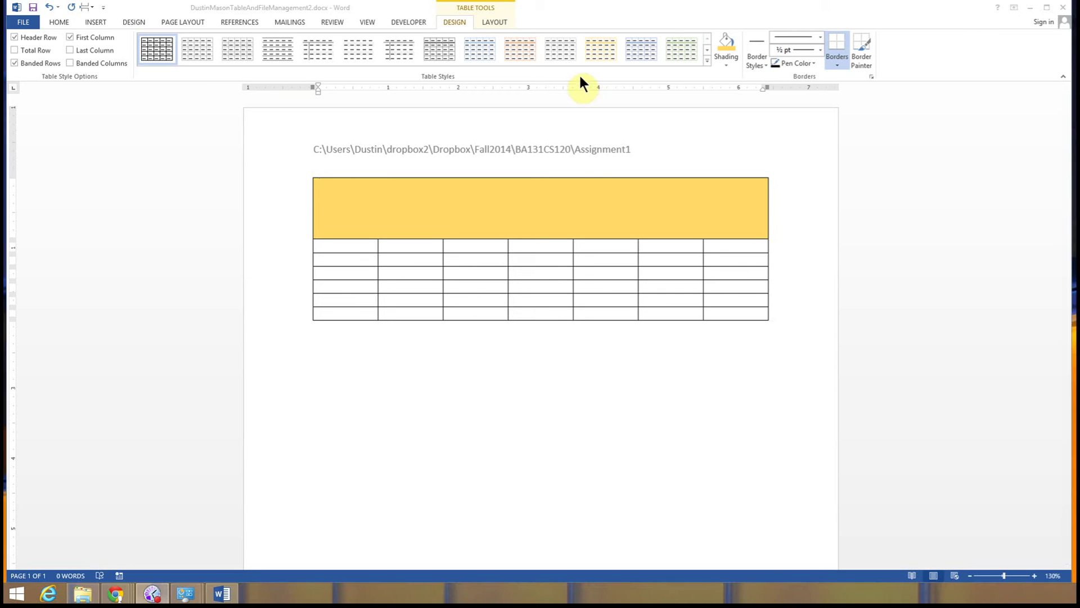
# - Set the font size to 26 and centre the paragraph in the merged first row
pyautogui.click(90, 18)
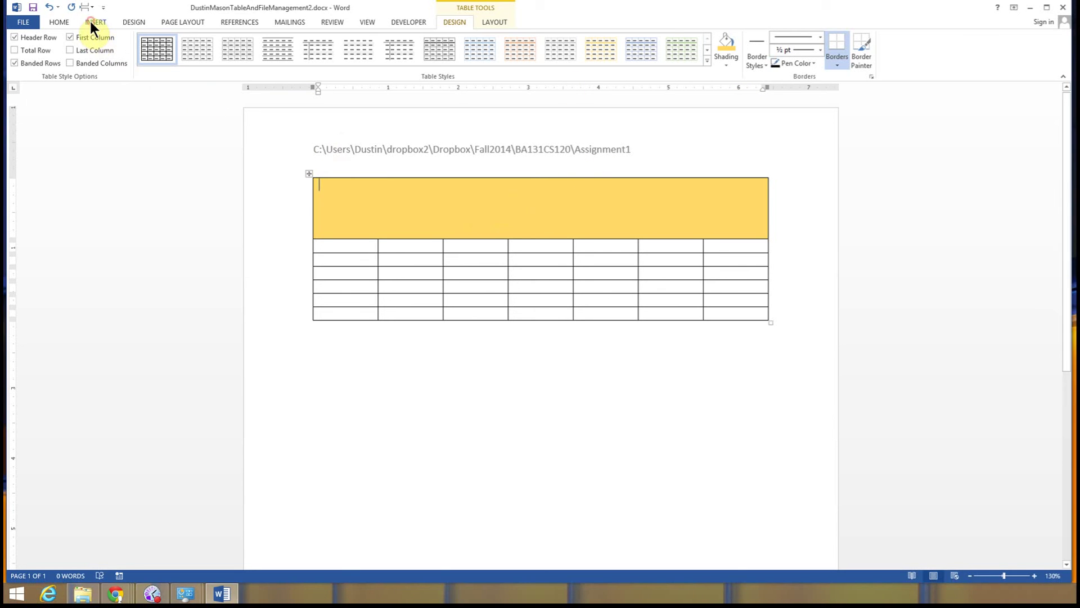
pyautogui.click(58, 23)
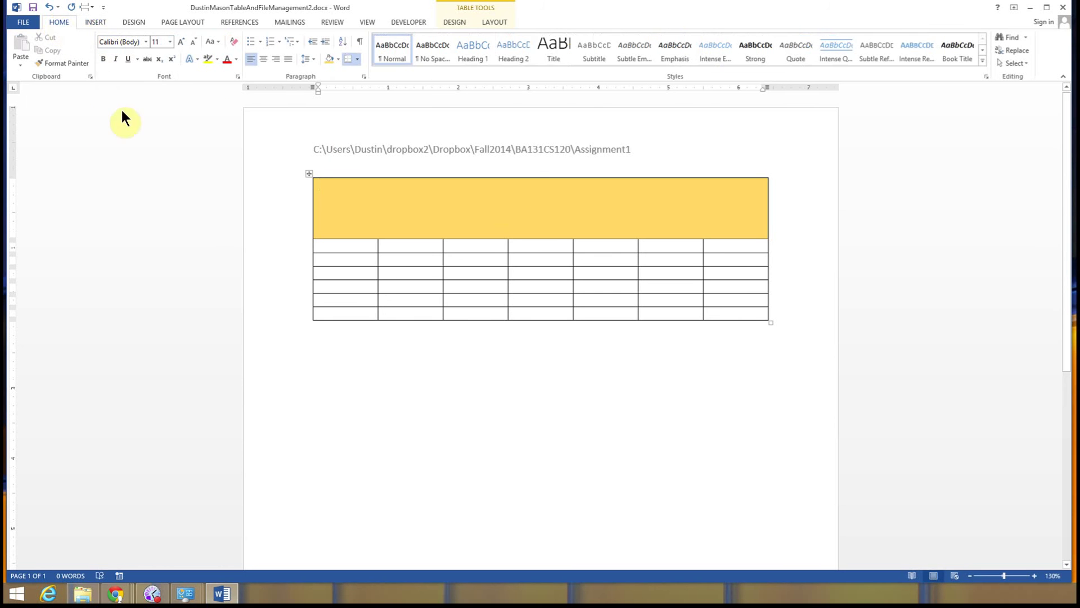
pyautogui.click(170, 41)
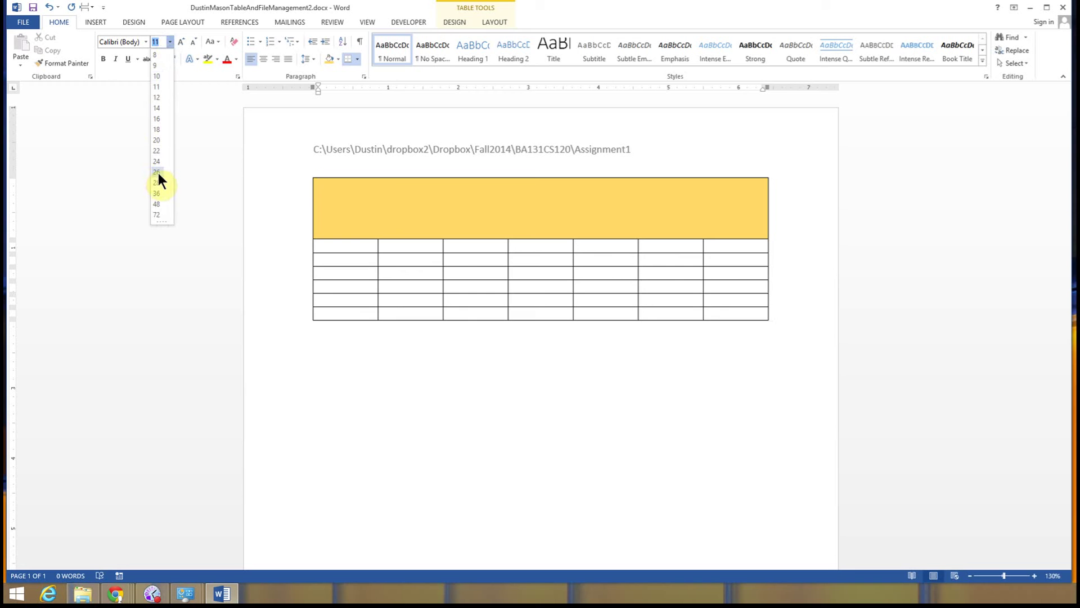
pyautogui.click(157, 172)
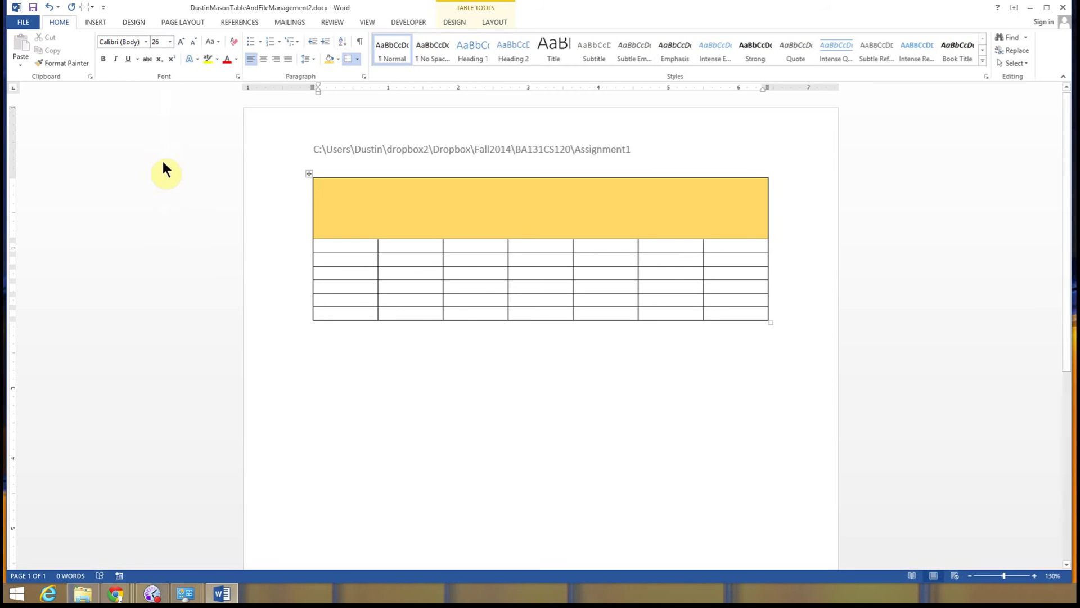
pyautogui.click(265, 58)
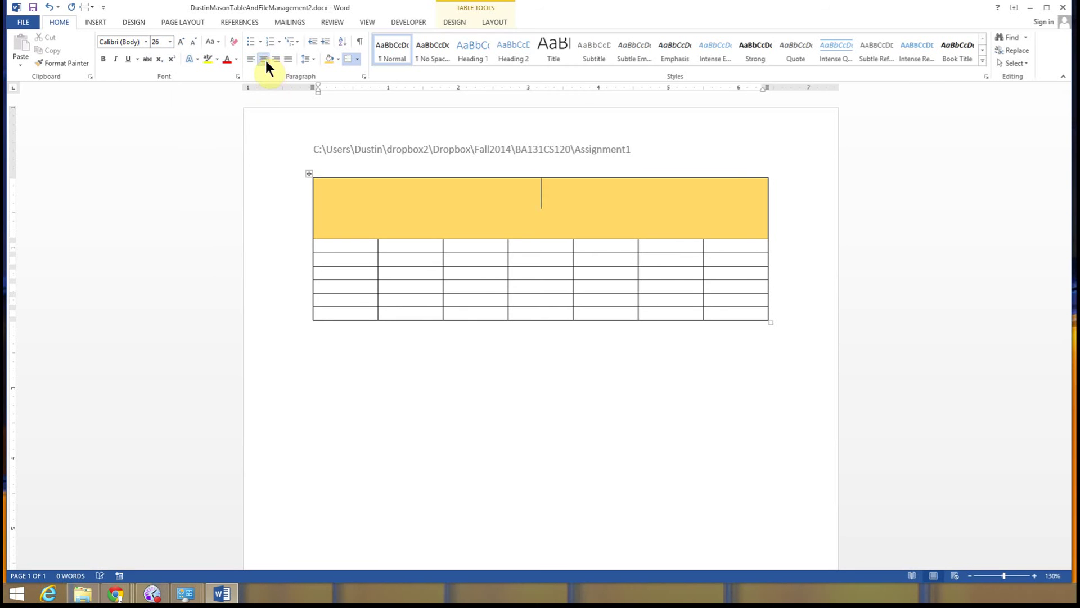
pyautogui.click(314, 55)
pyautogui.click(313, 55)
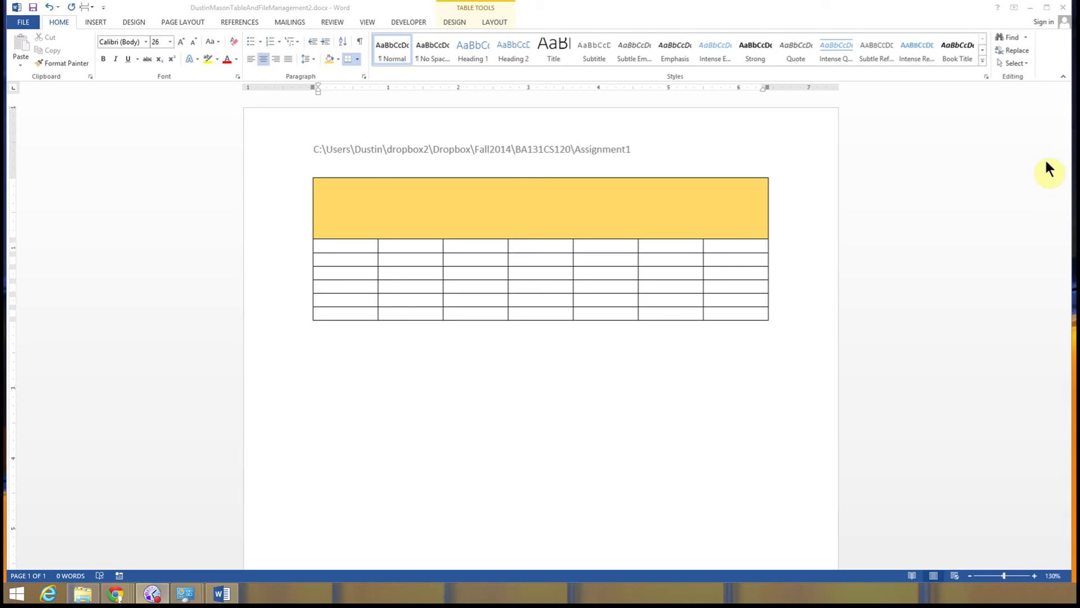
# - Enter the title "Bus Field Trip Form" in the gold first row of the table
pyautogui.click(580, 201)
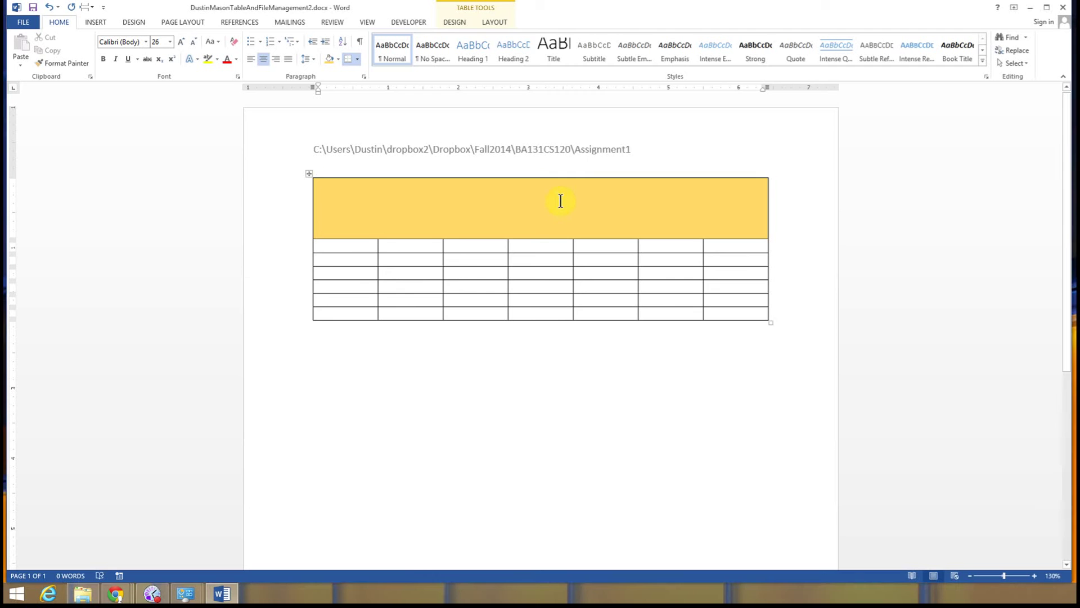
pyautogui.write('Bus')
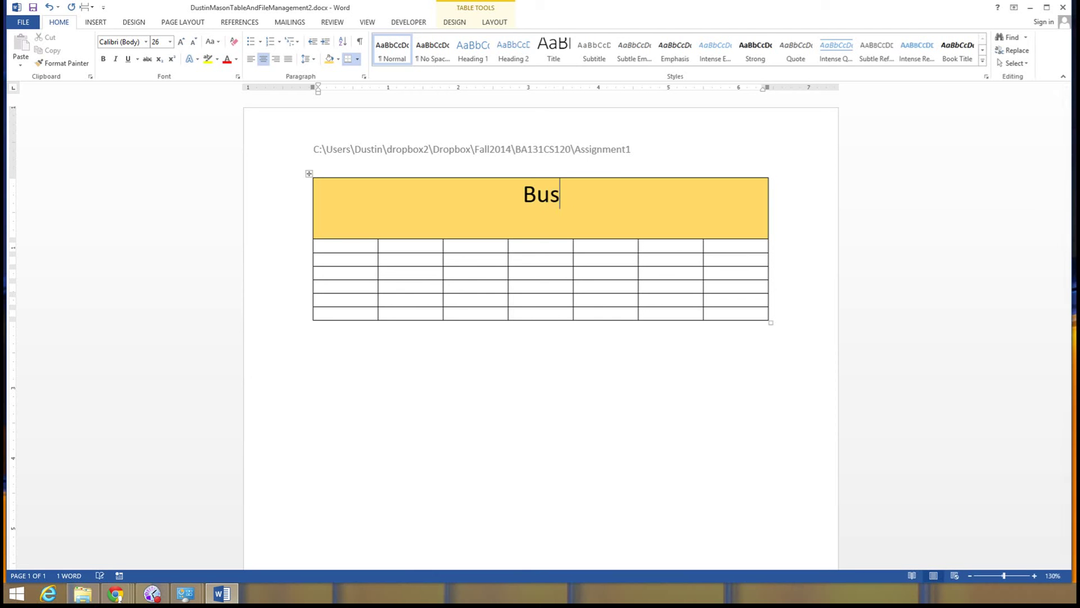
pyautogui.write(' Field T')
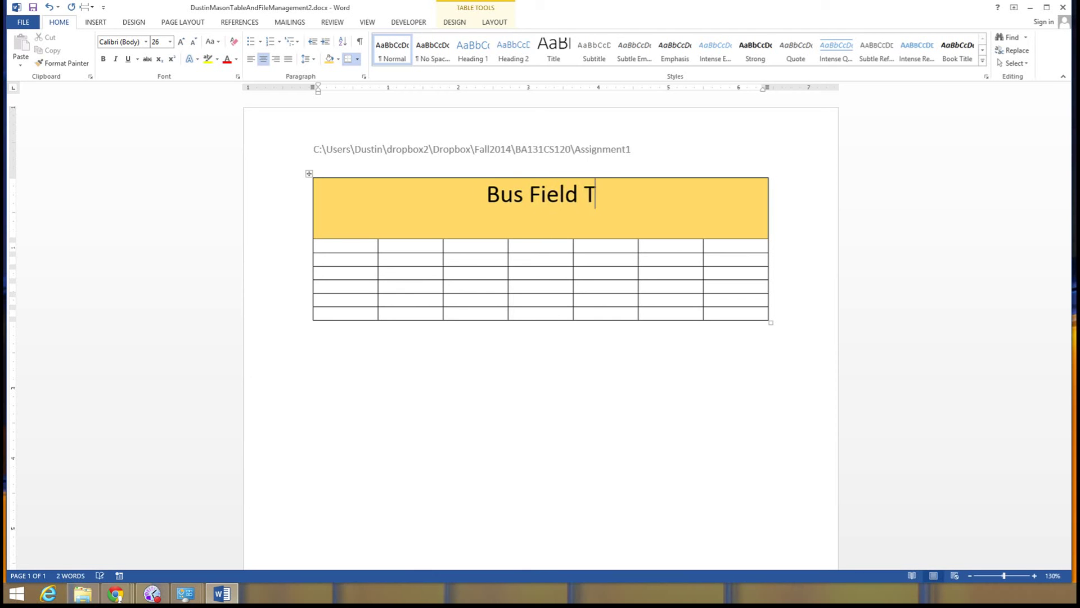
pyautogui.write('rip Form')
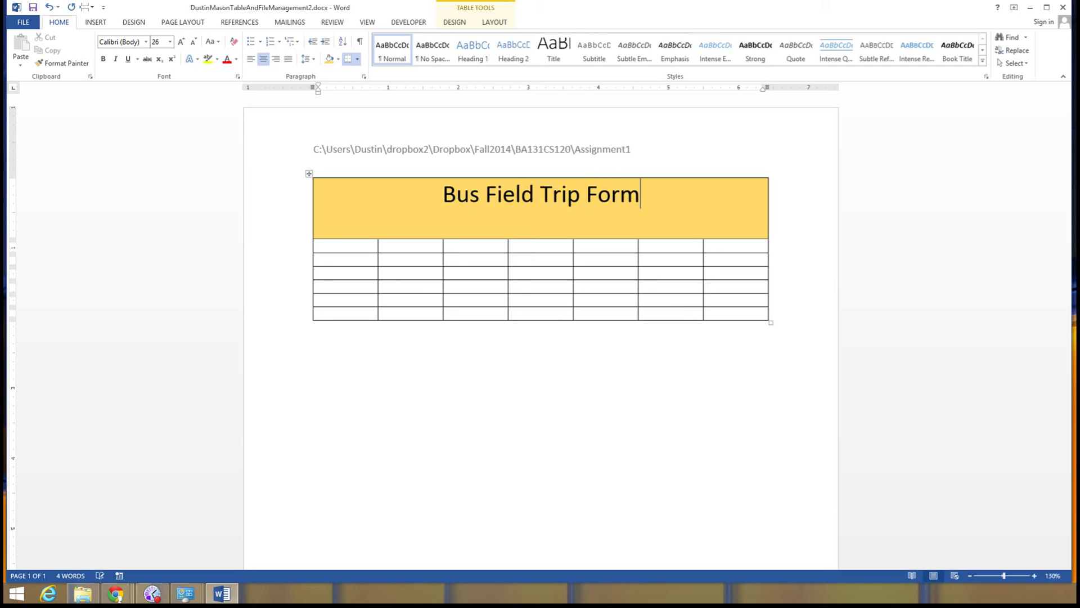
# - Change the font colour of the "Bus Field Trip Form" title to dark green
pyautogui.moveTo(439, 196); pyautogui.dragTo(622, 201)
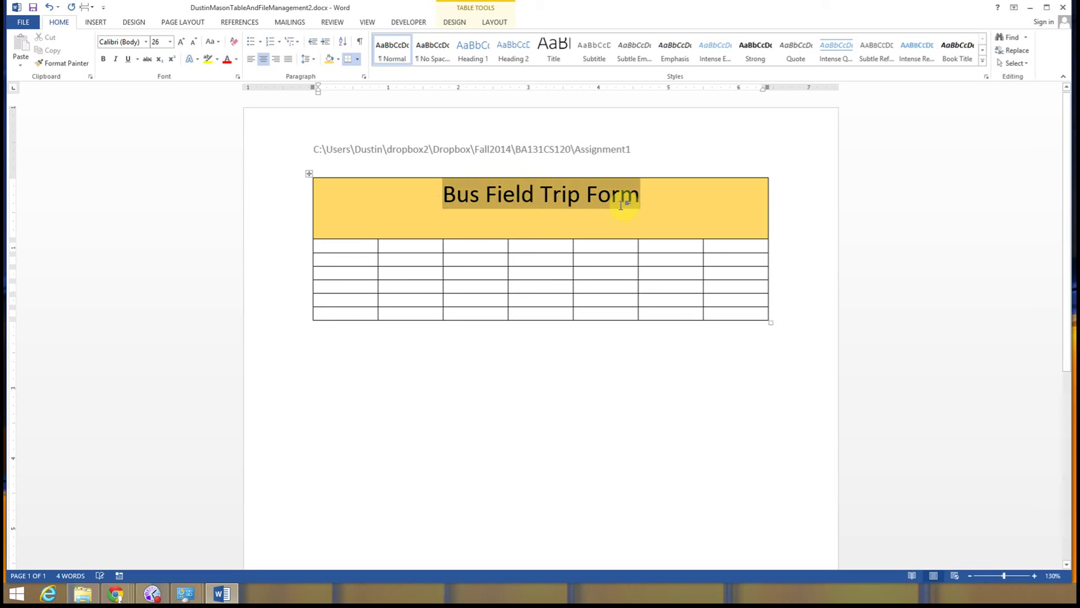
pyautogui.click(236, 58)
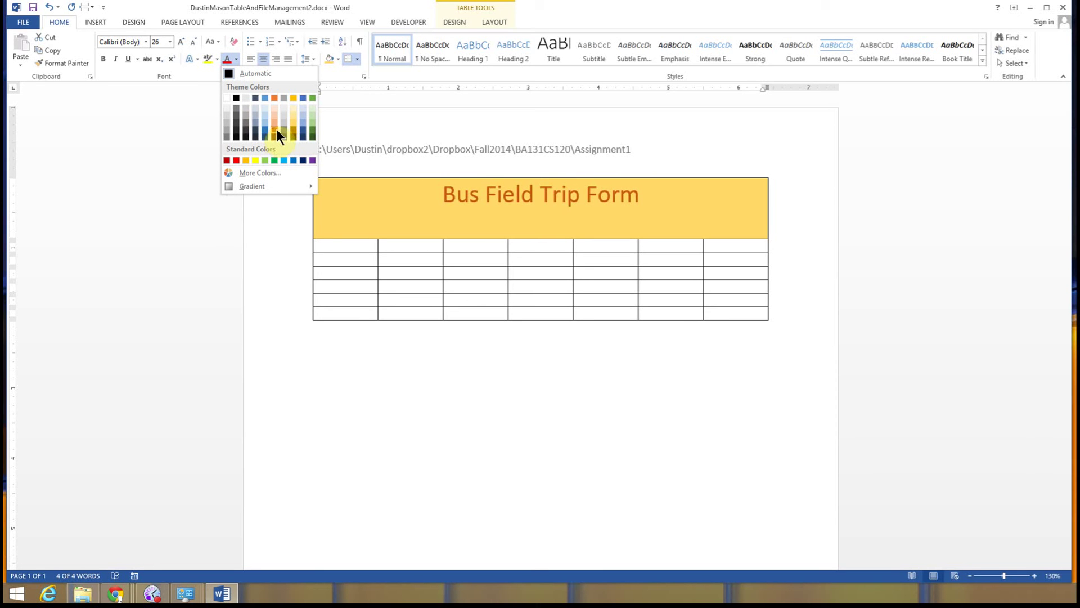
pyautogui.click(315, 134)
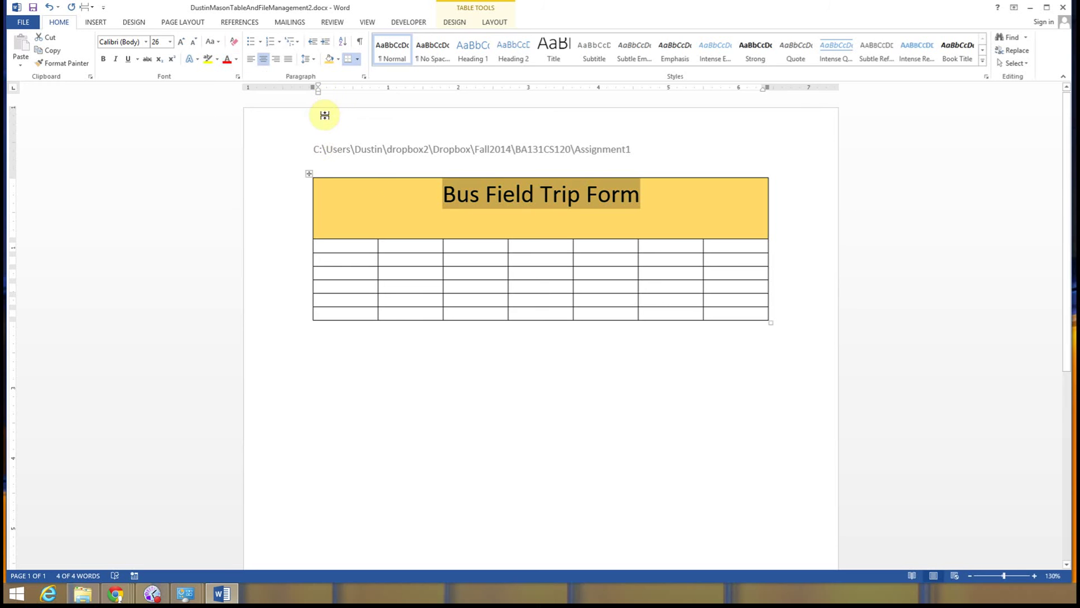
pyautogui.moveTo(450, 204); pyautogui.dragTo(640, 206)
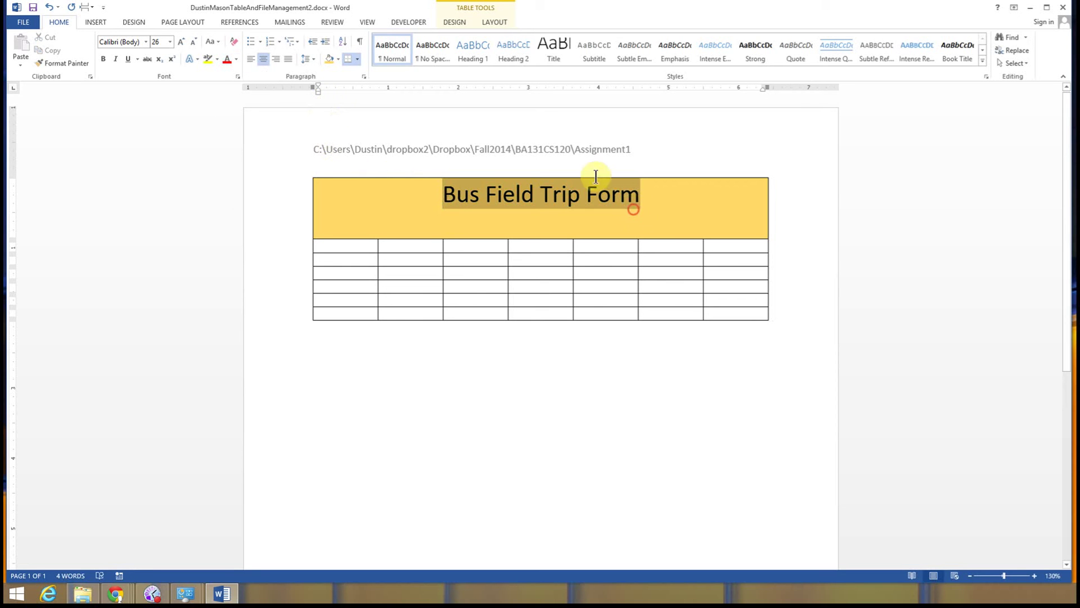
pyautogui.click(237, 58)
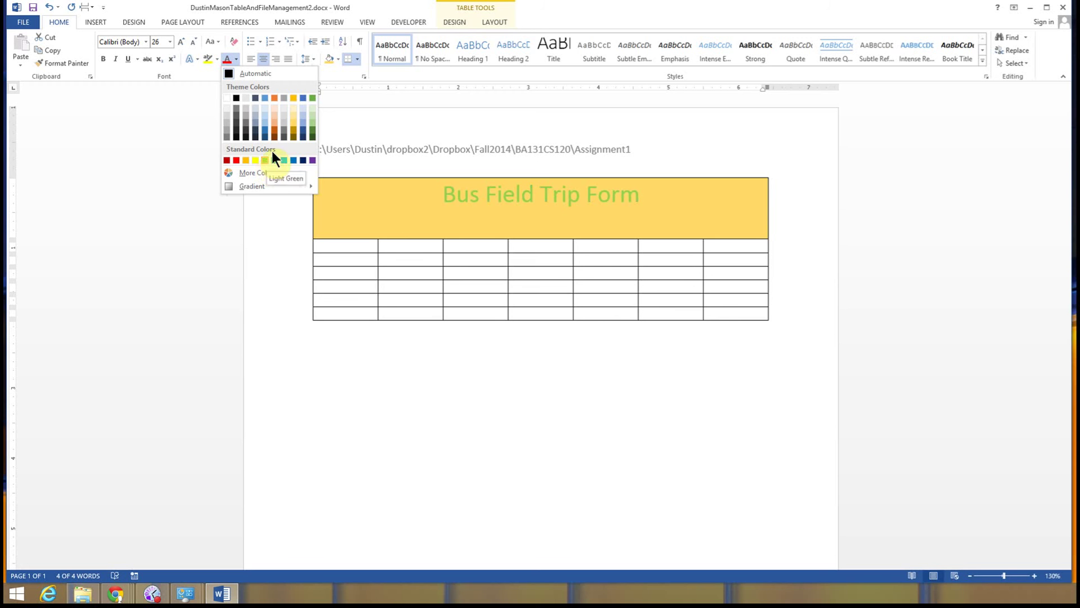
pyautogui.click(315, 130)
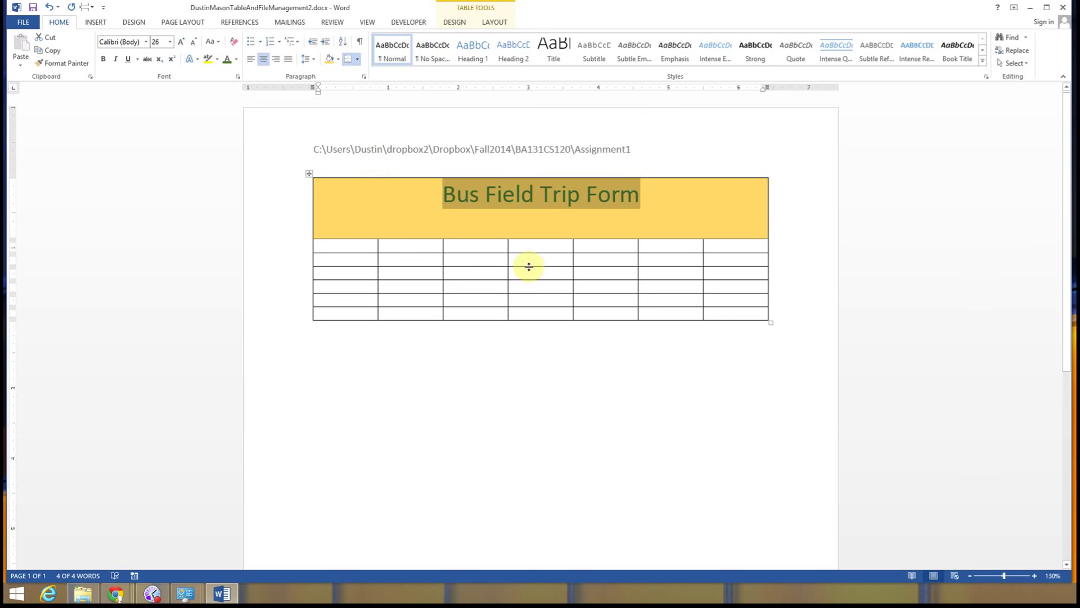
pyautogui.click(642, 218)
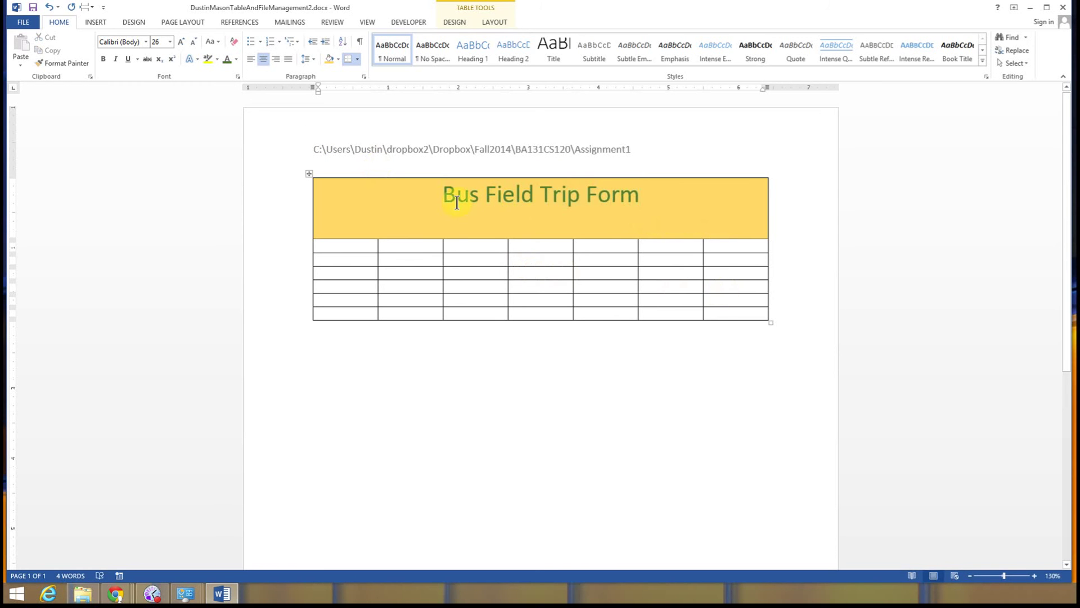
pyautogui.click(438, 189)
pyautogui.press('Return')
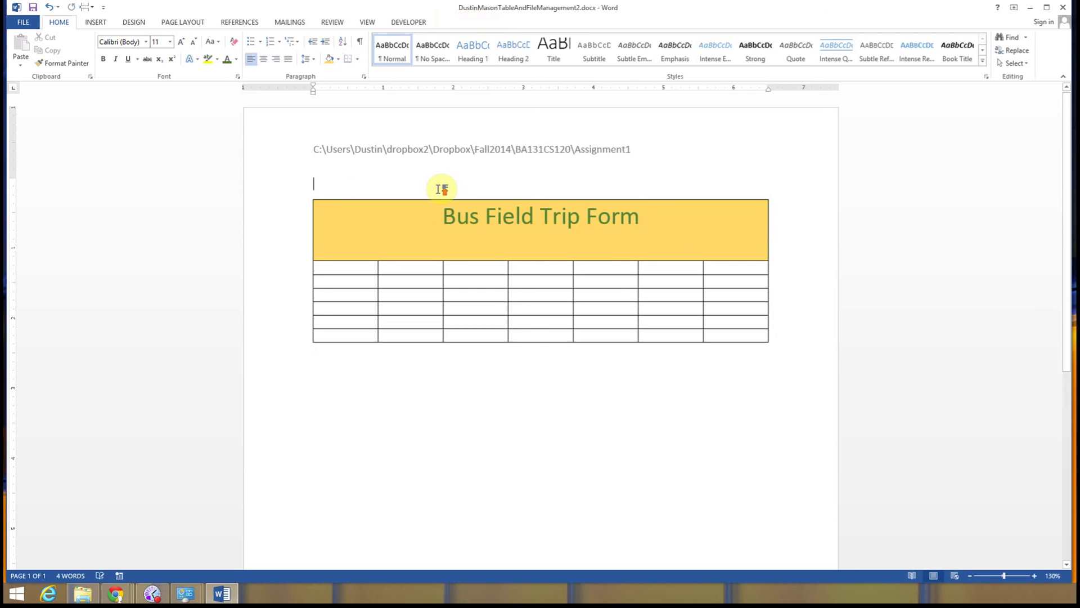
pyautogui.click(48, 7)
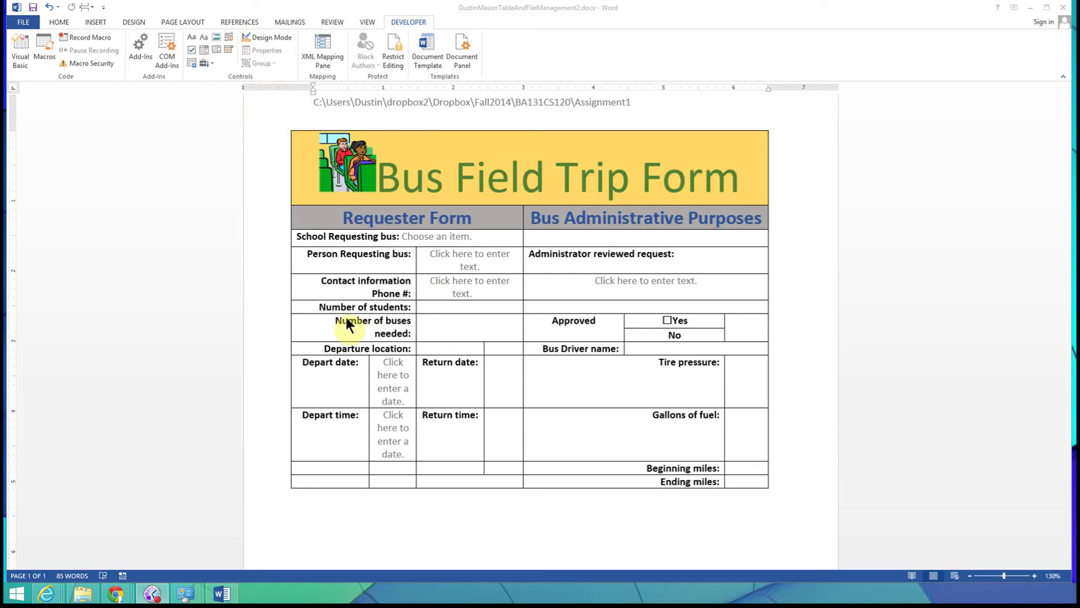
# - Insert a rich text content control in the empty cell beside "Number of students" and check that it can be selected
pyautogui.click(428, 308)
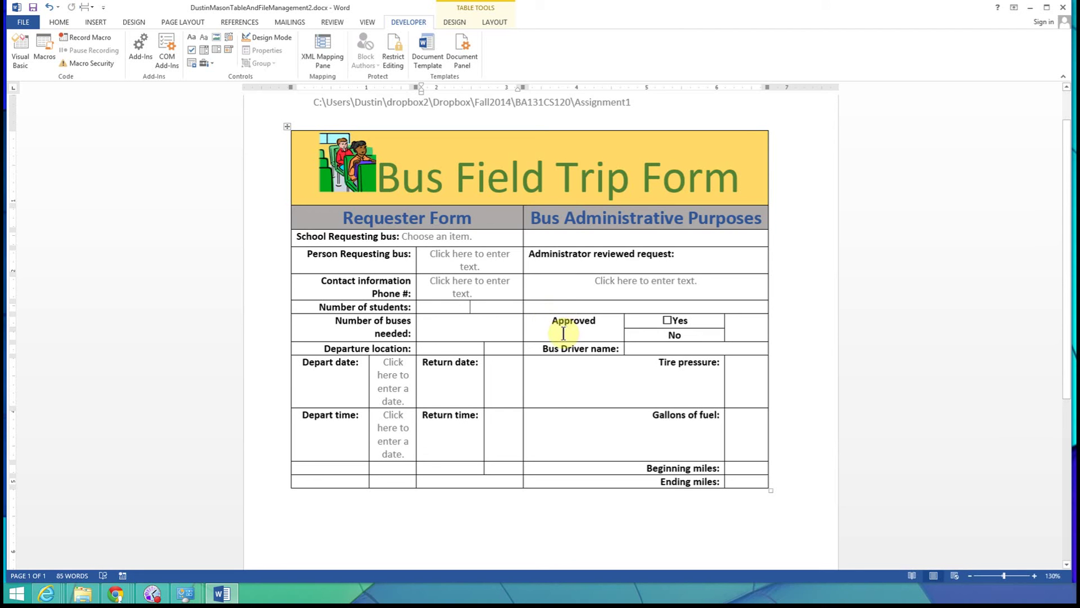
pyautogui.click(192, 40)
pyautogui.click(595, 334)
pyautogui.click(476, 325)
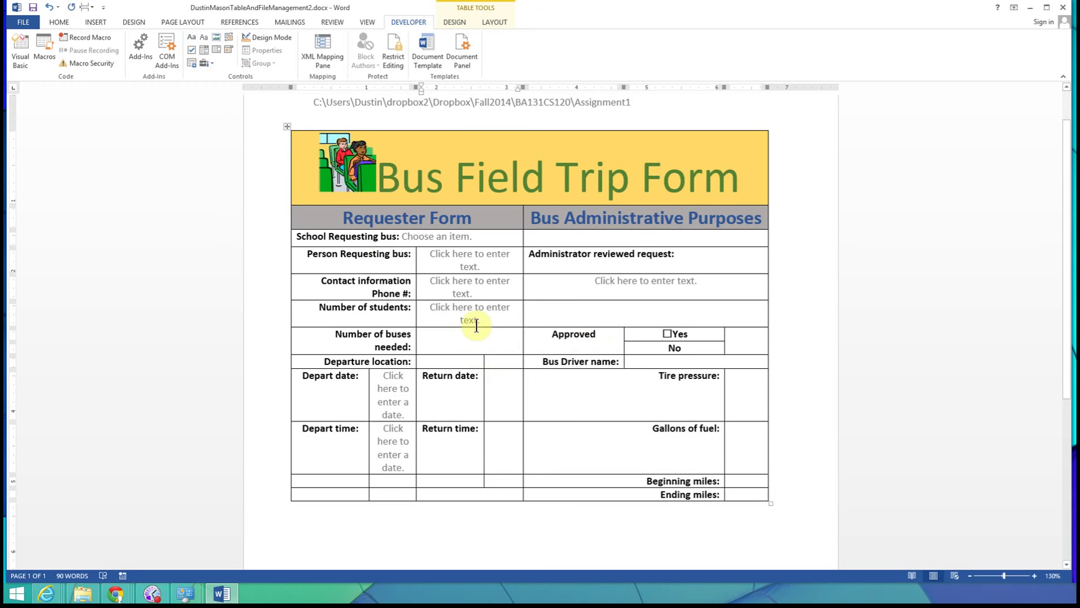
pyautogui.click(476, 309)
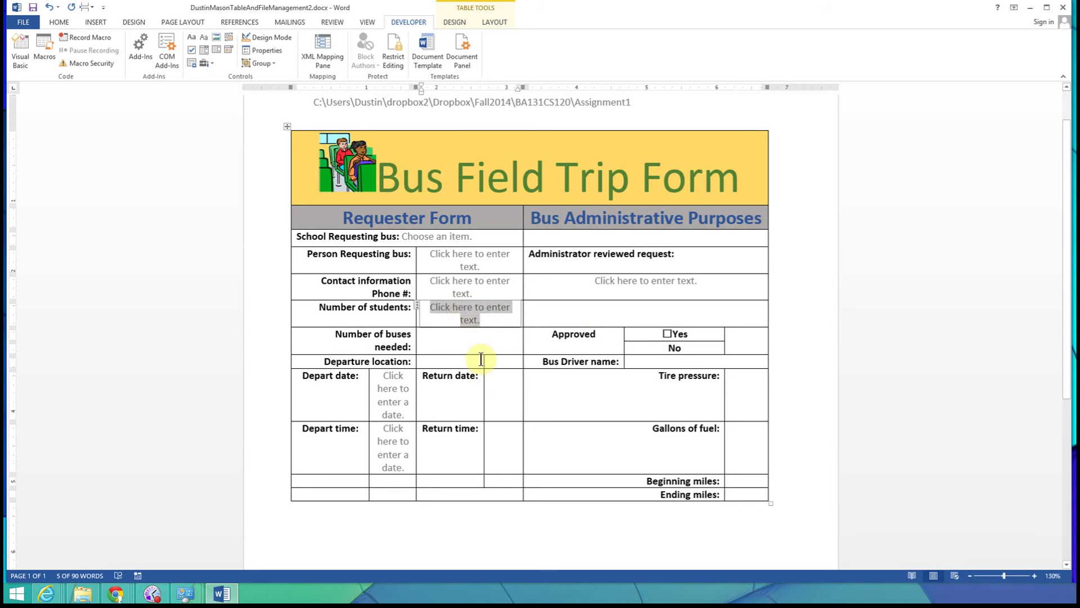
pyautogui.click(491, 345)
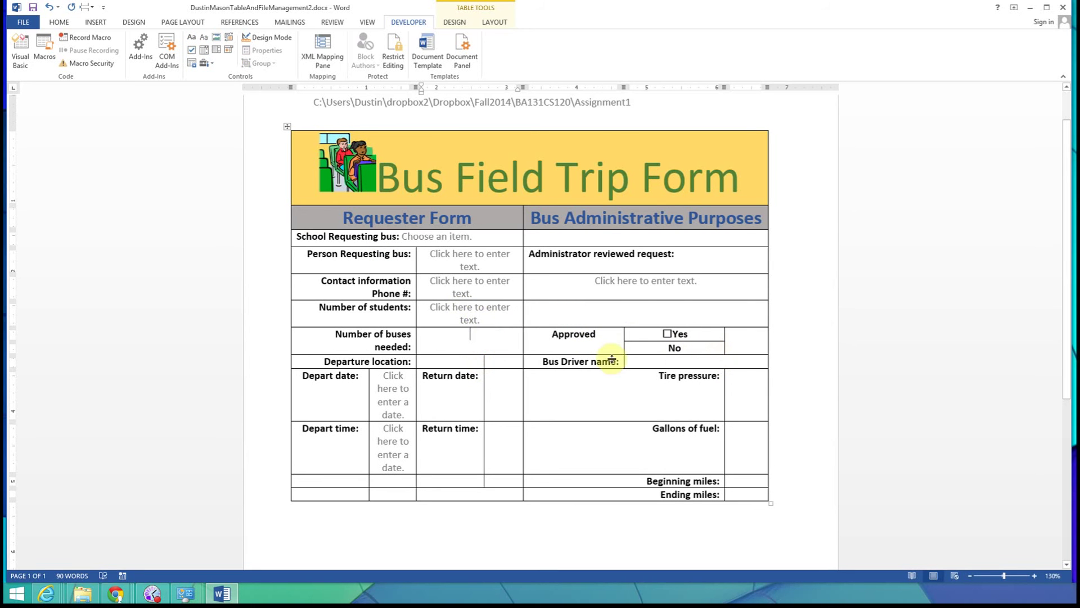
# - Add a space after the Yes check box and insert a check box content control followed by a space before No in the Approved section
pyautogui.click(668, 333)
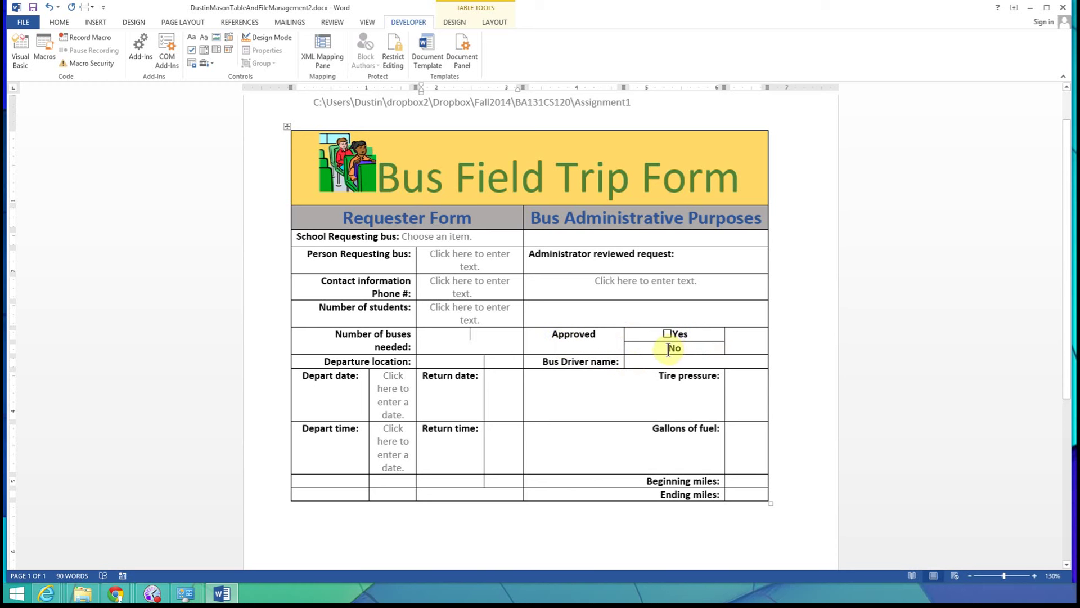
pyautogui.click(670, 347)
pyautogui.click(703, 325)
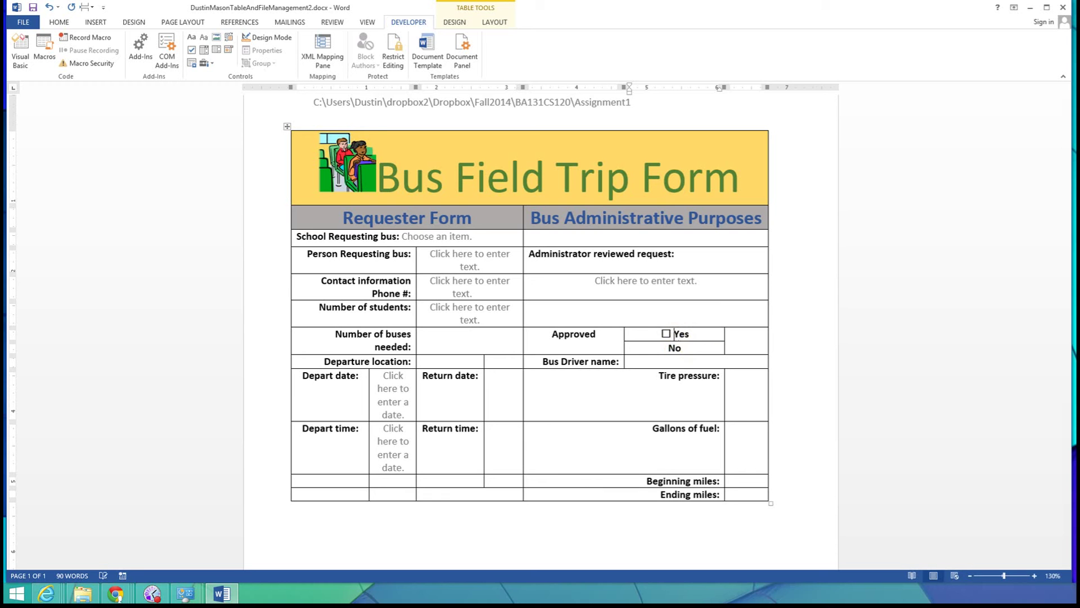
pyautogui.click(669, 347)
pyautogui.click(193, 51)
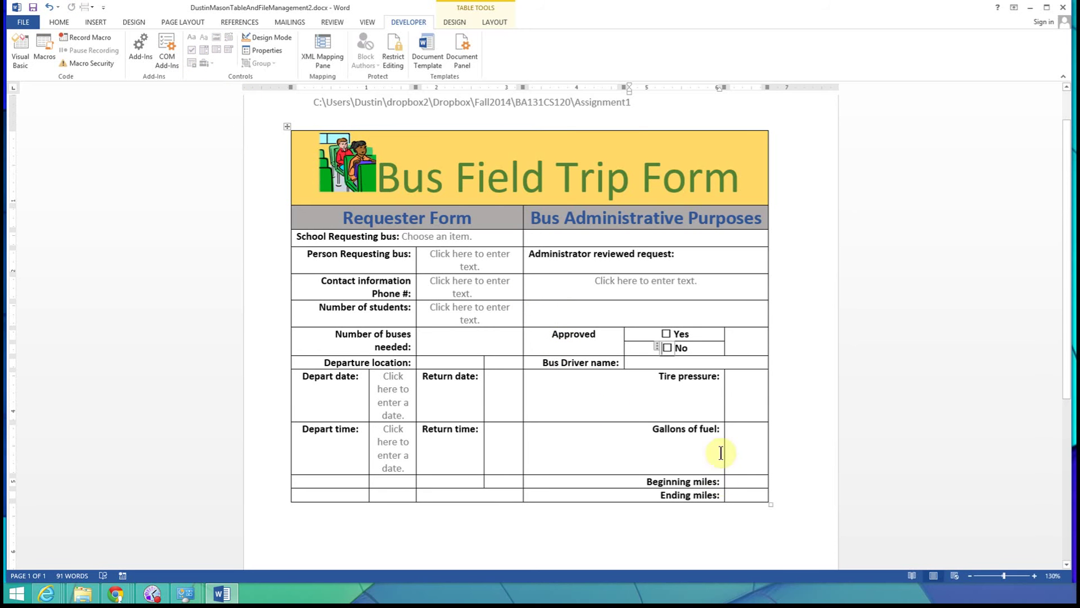
pyautogui.click(638, 417)
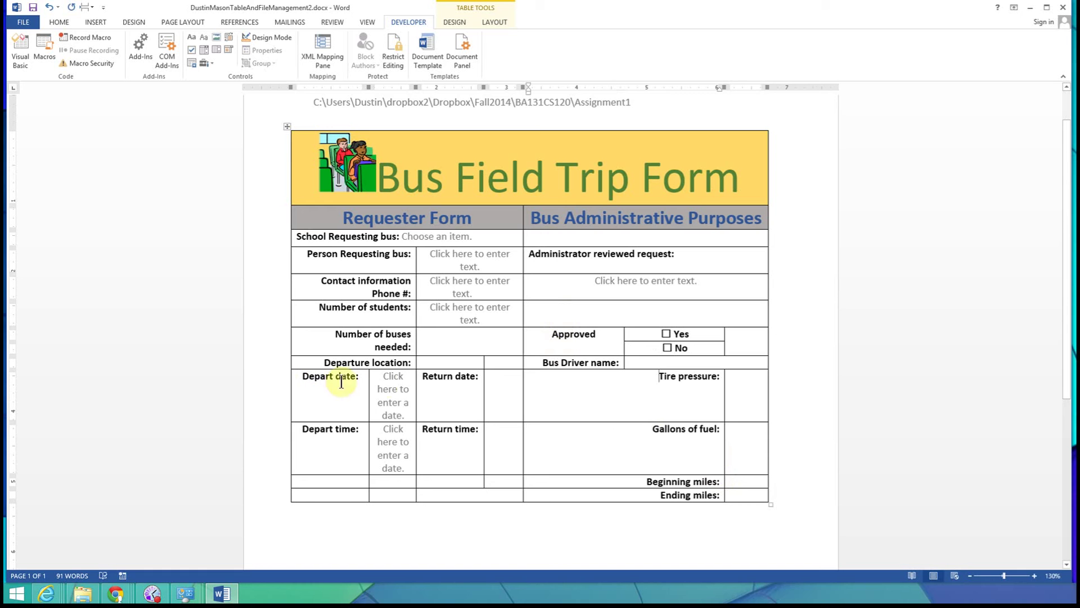
# - Choose 10/15/2014 in the date picker beside "Depart date"
pyautogui.click(391, 397)
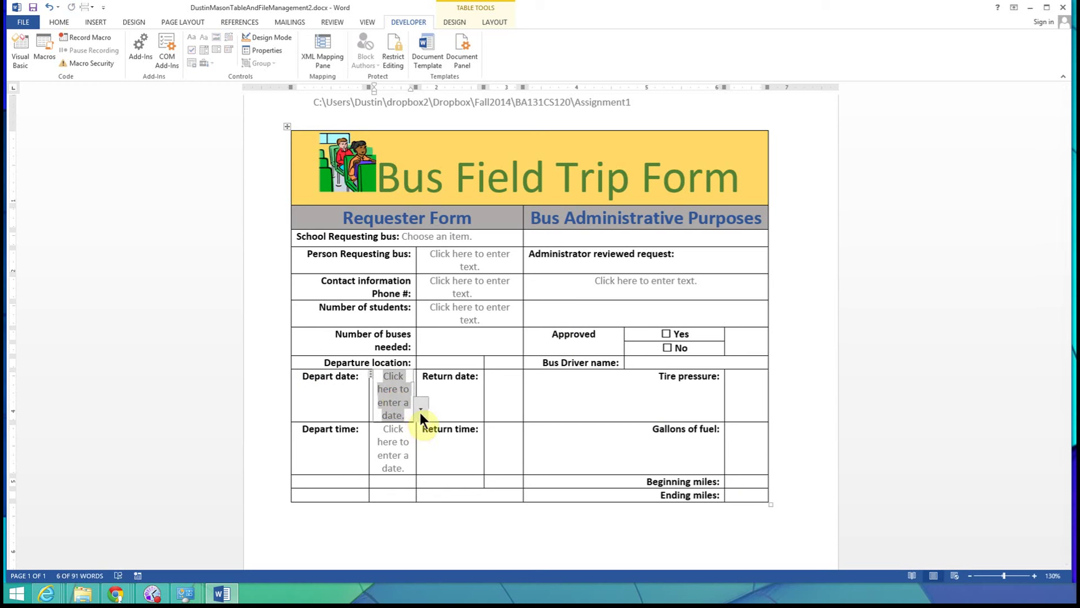
pyautogui.click(421, 408)
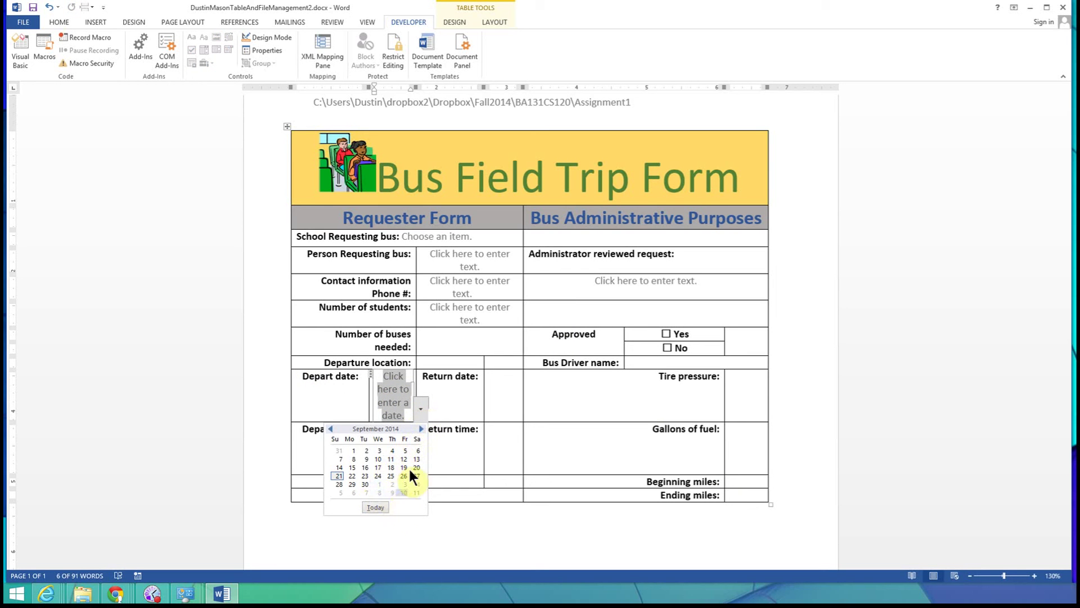
pyautogui.click(421, 428)
pyautogui.click(378, 467)
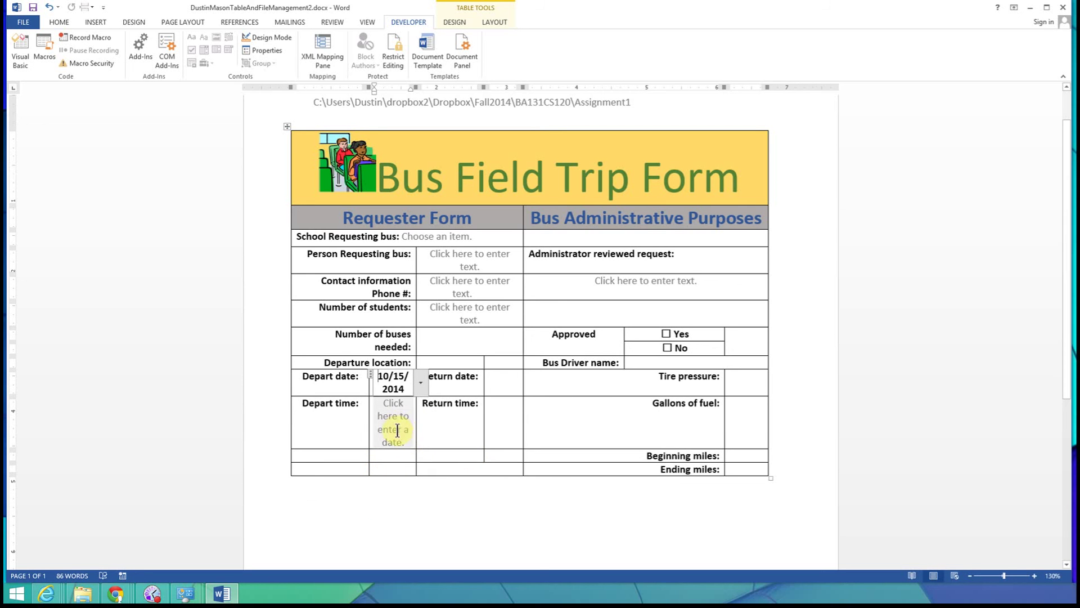
# - Insert a date picker content control in the cell beside "Return date" and choose 10/23/2014 in it
pyautogui.click(470, 377)
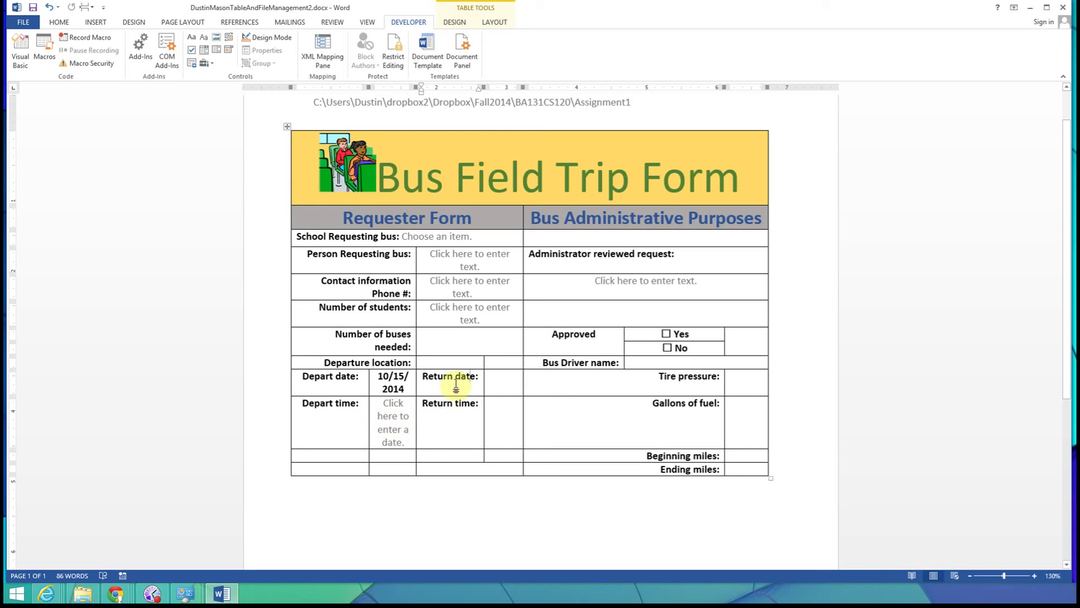
pyautogui.click(501, 376)
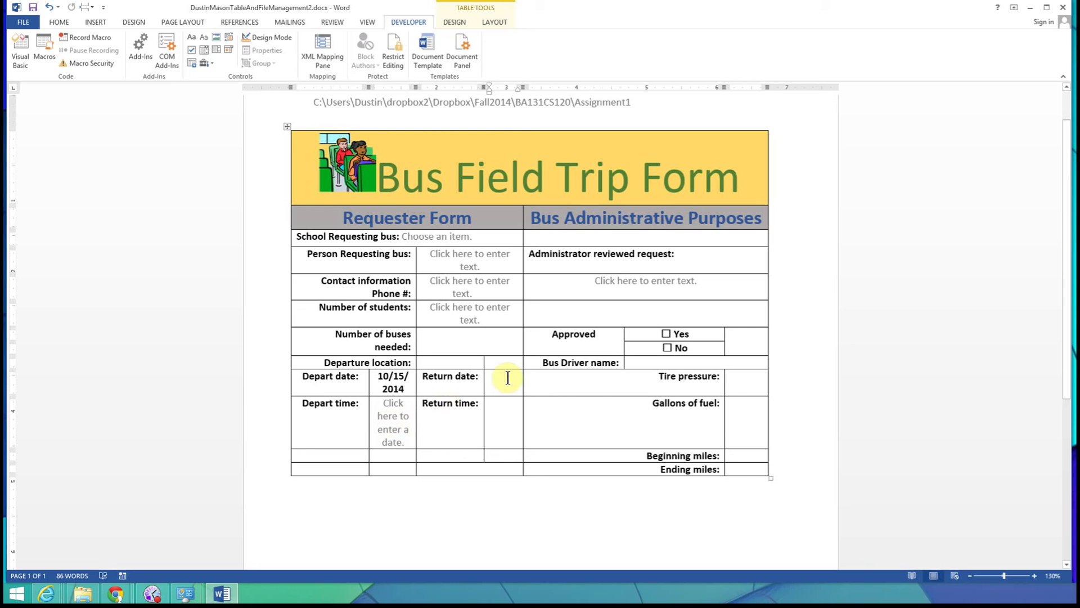
pyautogui.click(229, 49)
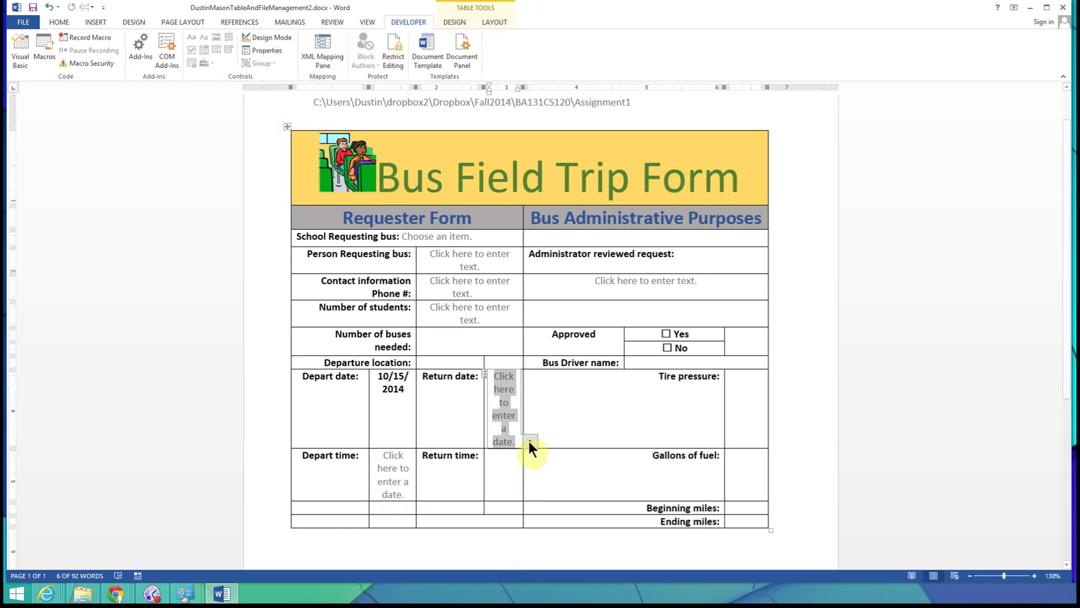
pyautogui.click(529, 441)
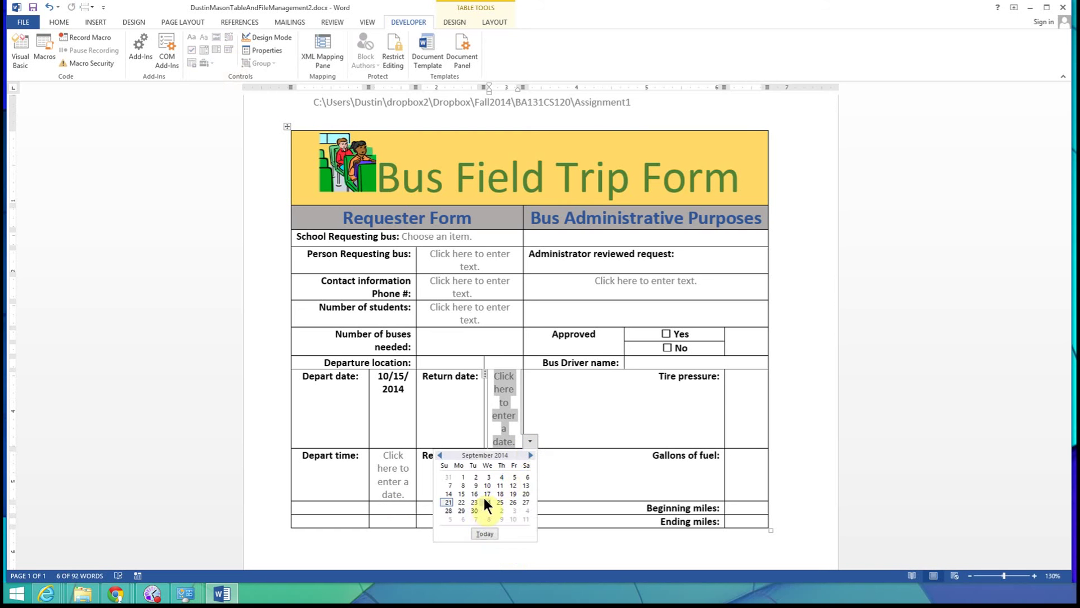
pyautogui.click(530, 455)
pyautogui.click(498, 503)
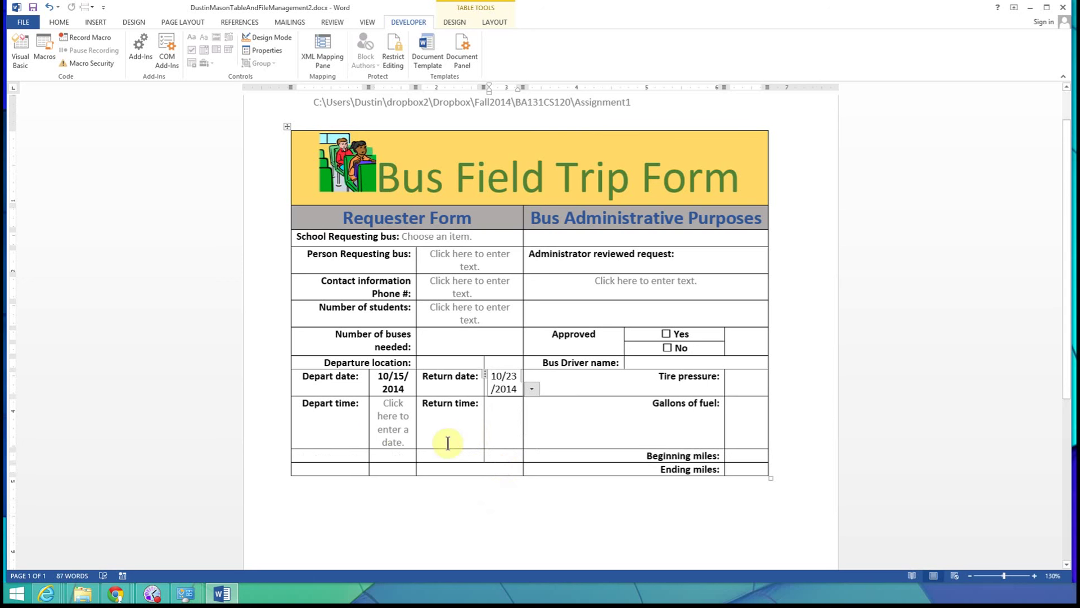
# - Replace the date picker beside "Depart time" with a rich text content control and insert another rich text control beside "Return time"
pyautogui.click(381, 427)
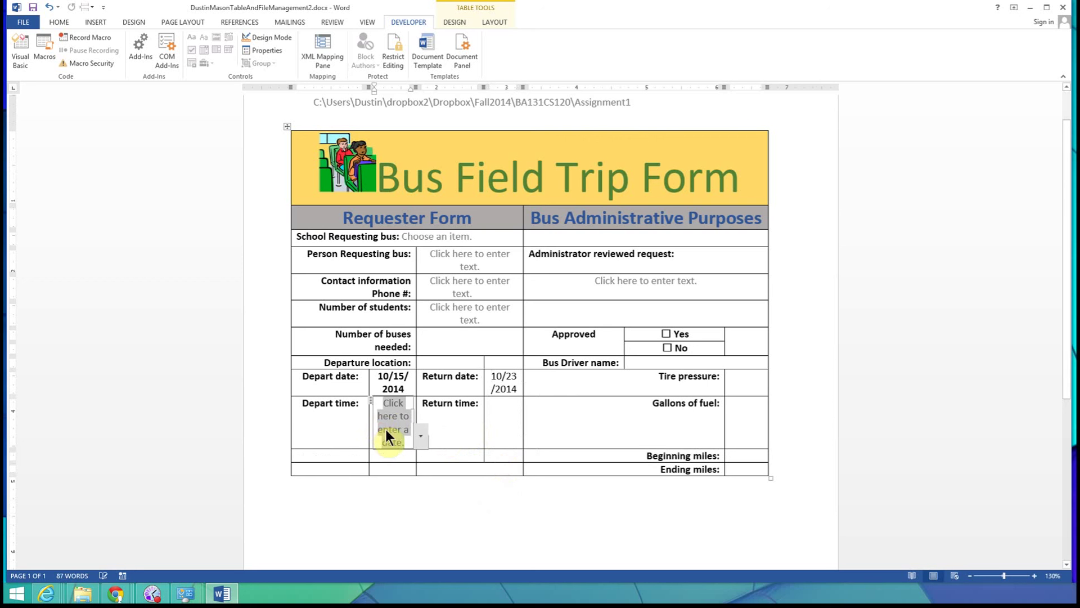
pyautogui.click(370, 396)
pyautogui.press('Delete')
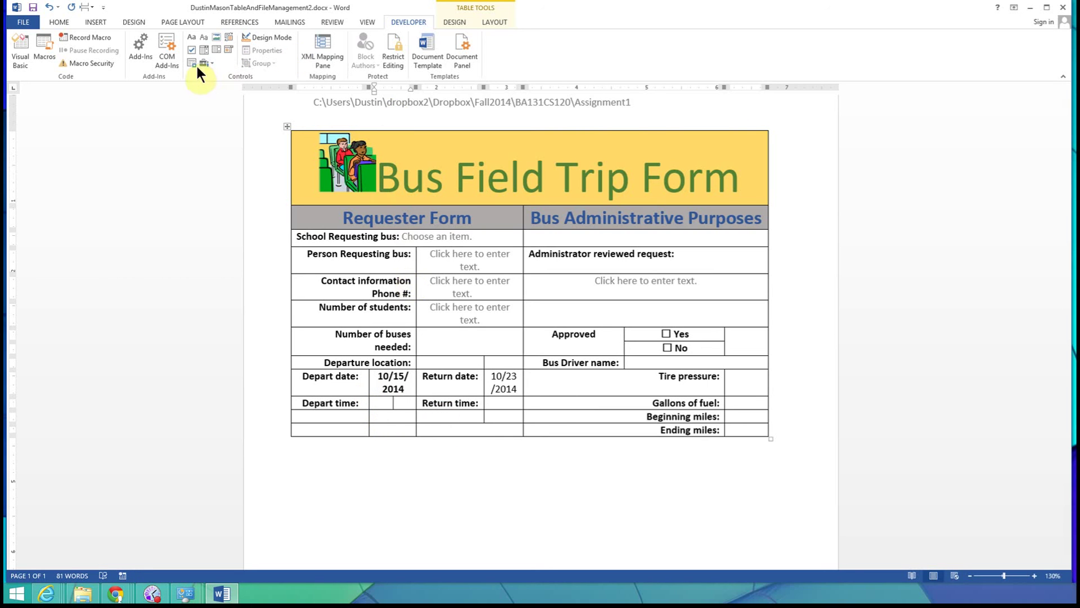
pyautogui.click(192, 38)
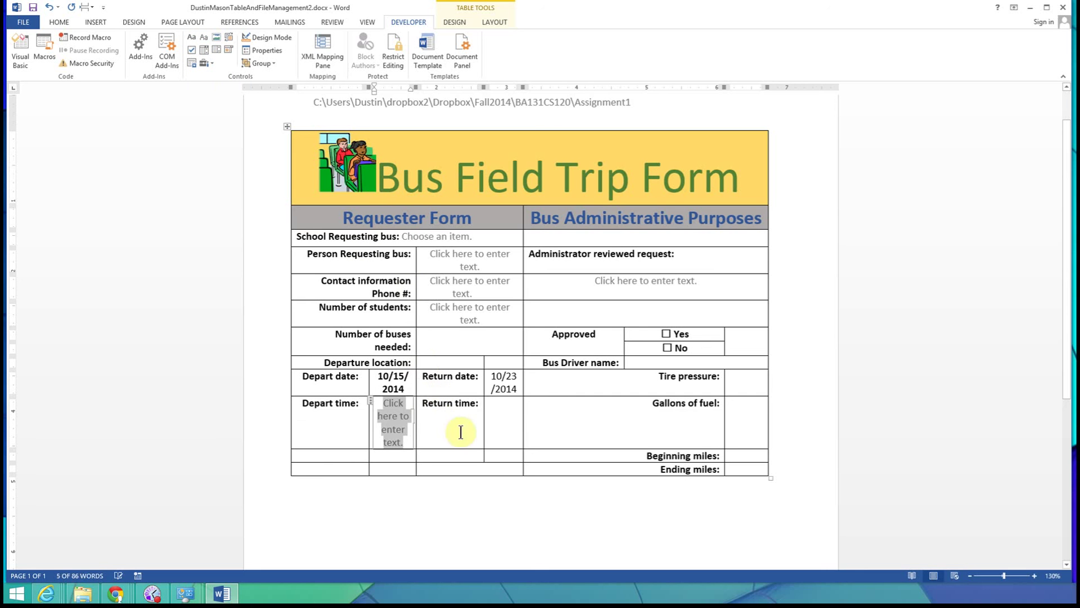
pyautogui.click(502, 423)
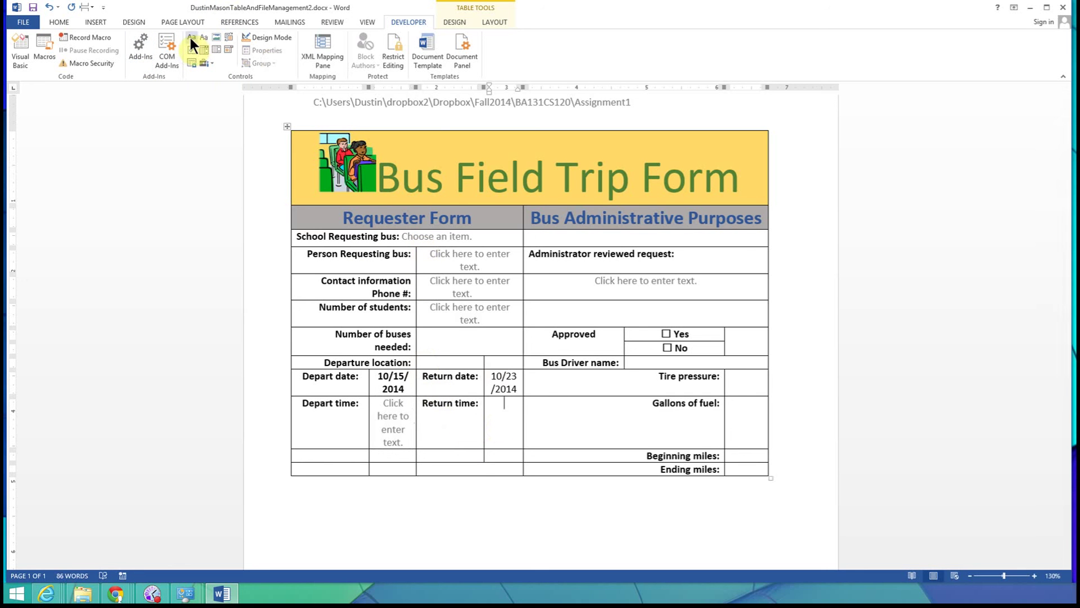
pyautogui.click(597, 415)
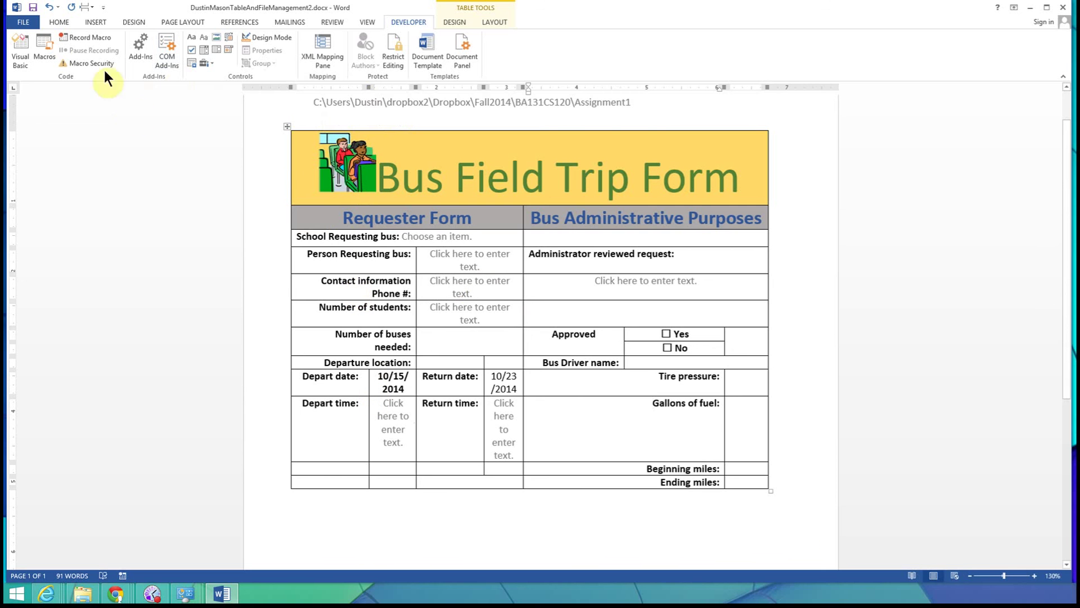
# - Check in the Word options for customizing the ribbon that the Developer tab is enabled, and close the options
pyautogui.click(340, 523)
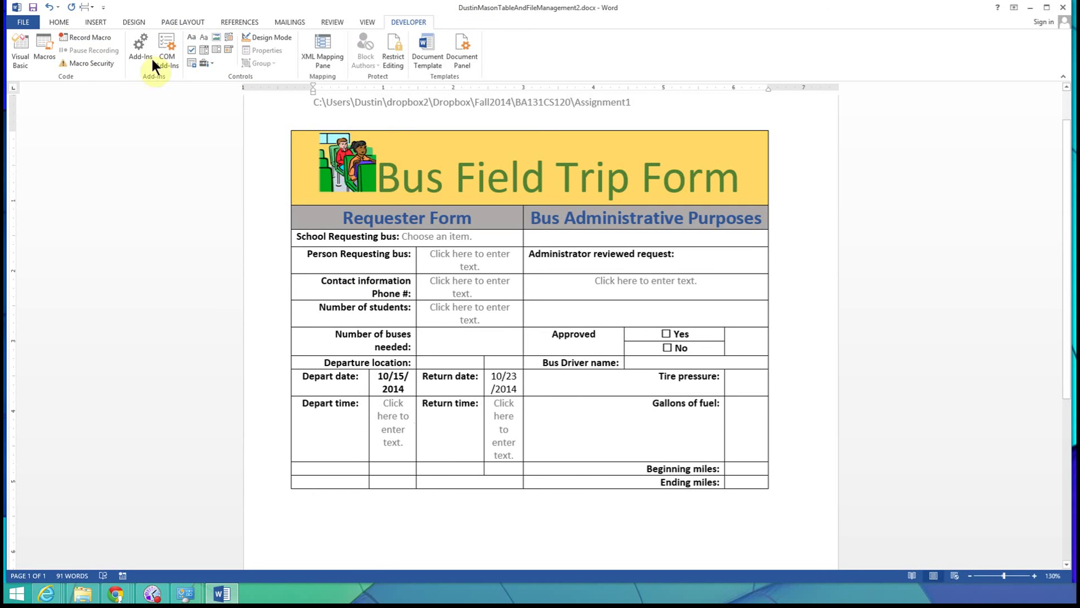
pyautogui.click(21, 22)
pyautogui.click(22, 22)
pyautogui.click(21, 22)
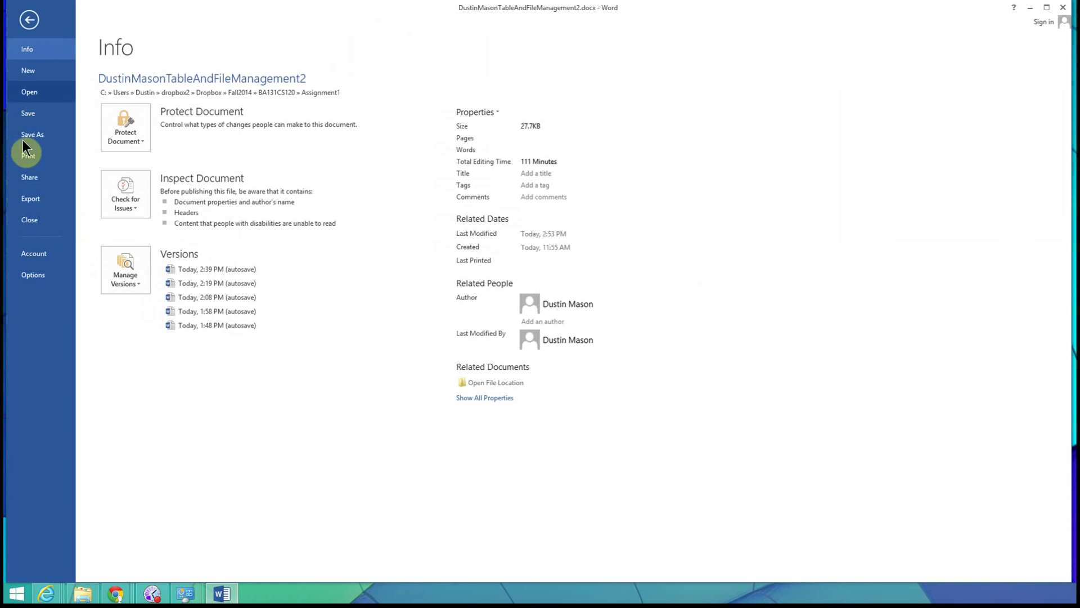
pyautogui.click(30, 274)
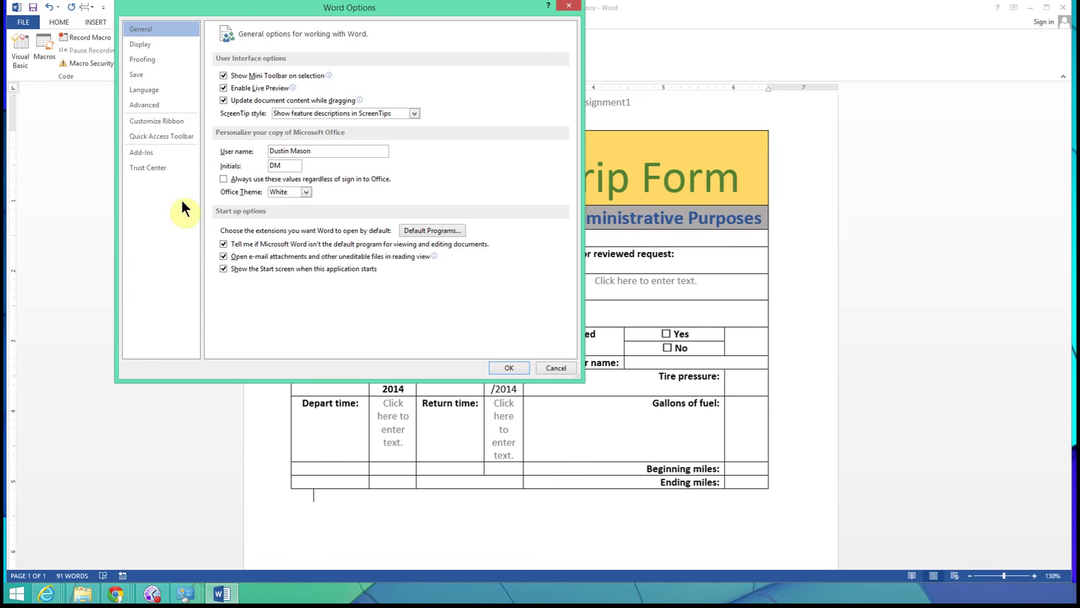
pyautogui.click(138, 152)
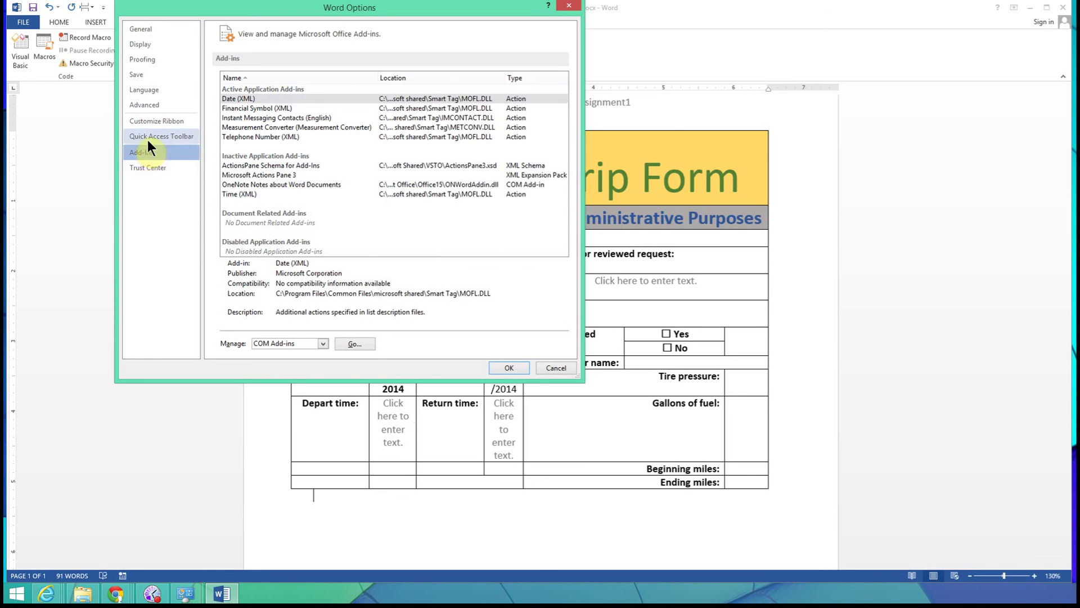
pyautogui.click(143, 122)
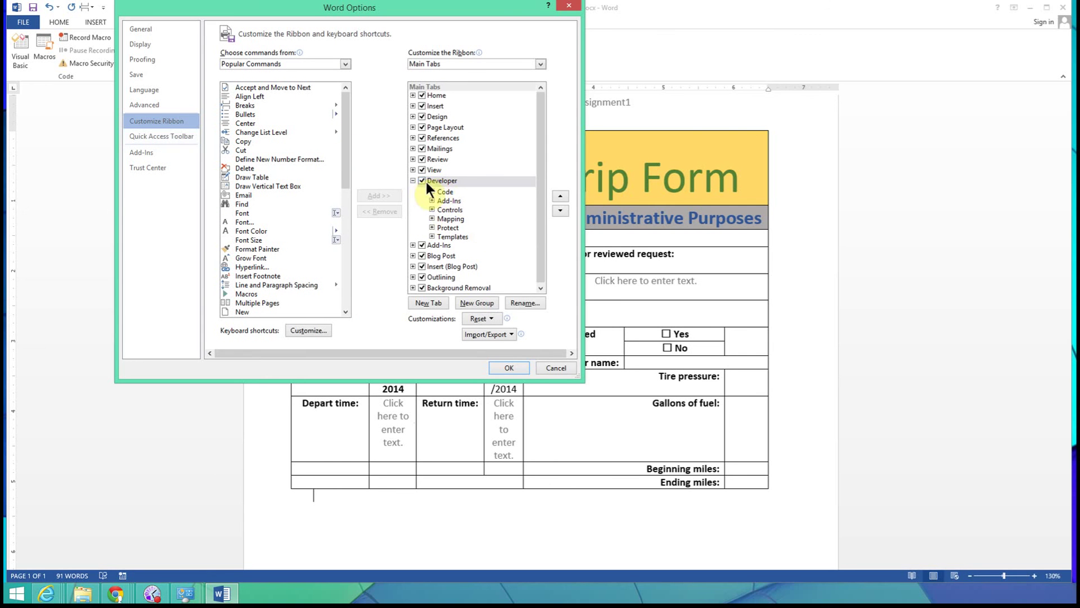
pyautogui.click(508, 368)
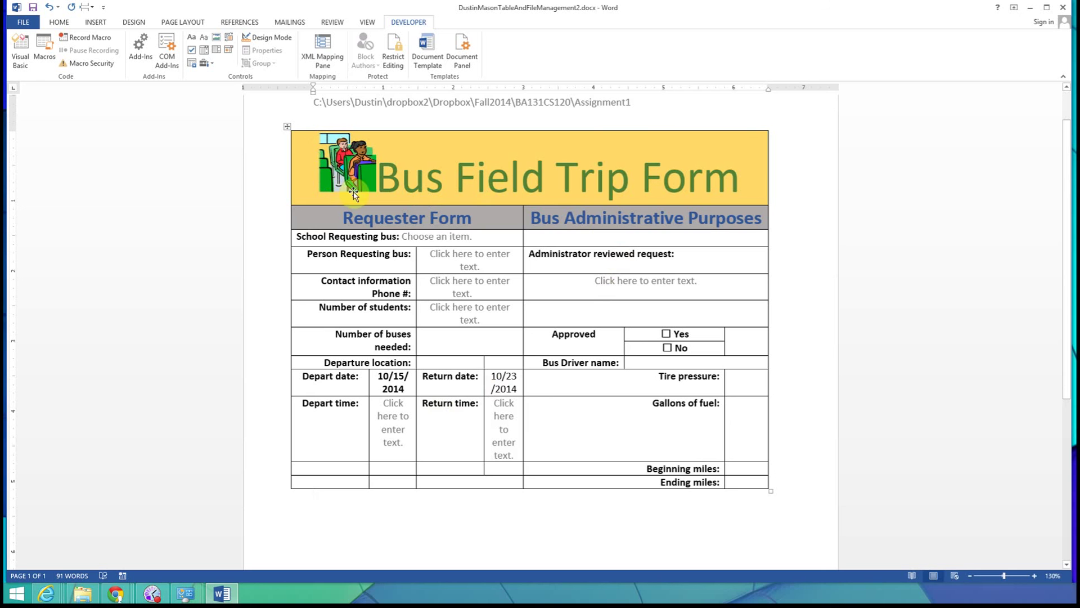
# - Try a picture content control inside the "Bus Field Trip Form" title text and undo its insertion
pyautogui.click(405, 152)
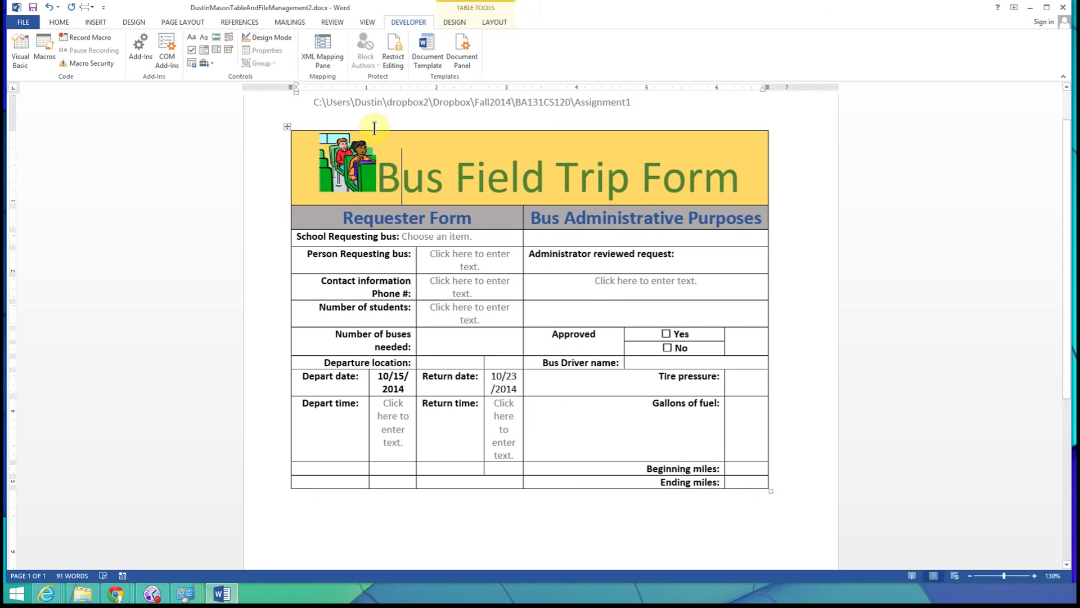
pyautogui.click(455, 21)
pyautogui.click(487, 20)
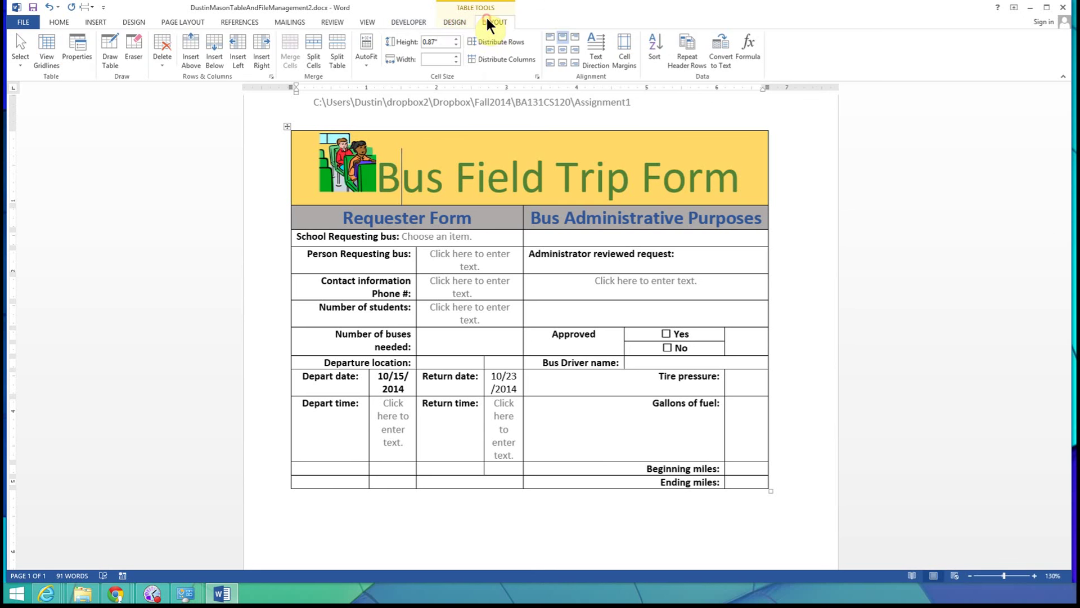
pyautogui.click(448, 21)
pyautogui.click(403, 22)
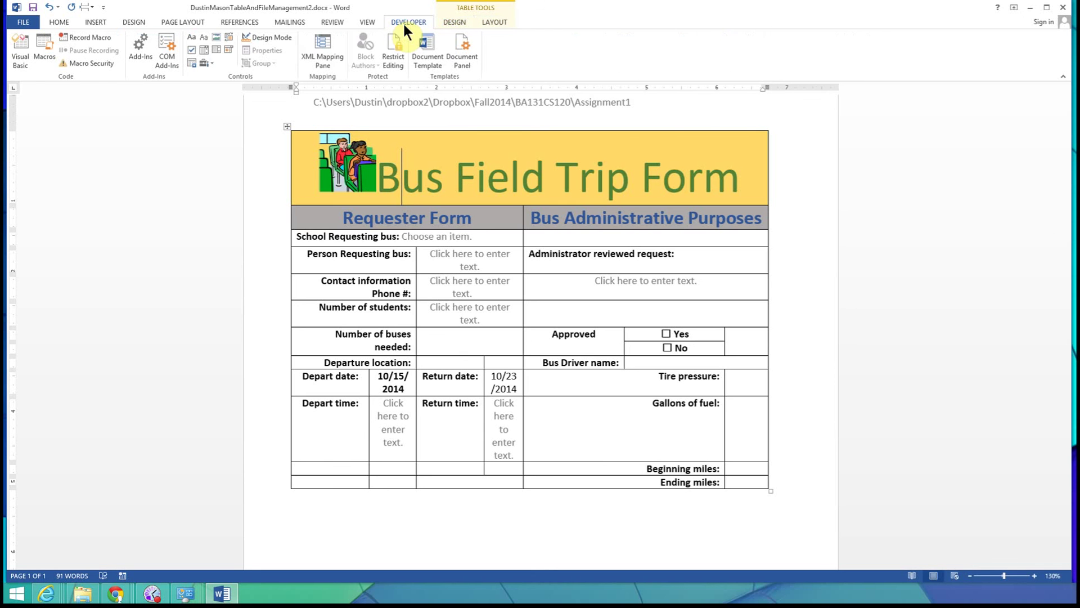
pyautogui.click(215, 37)
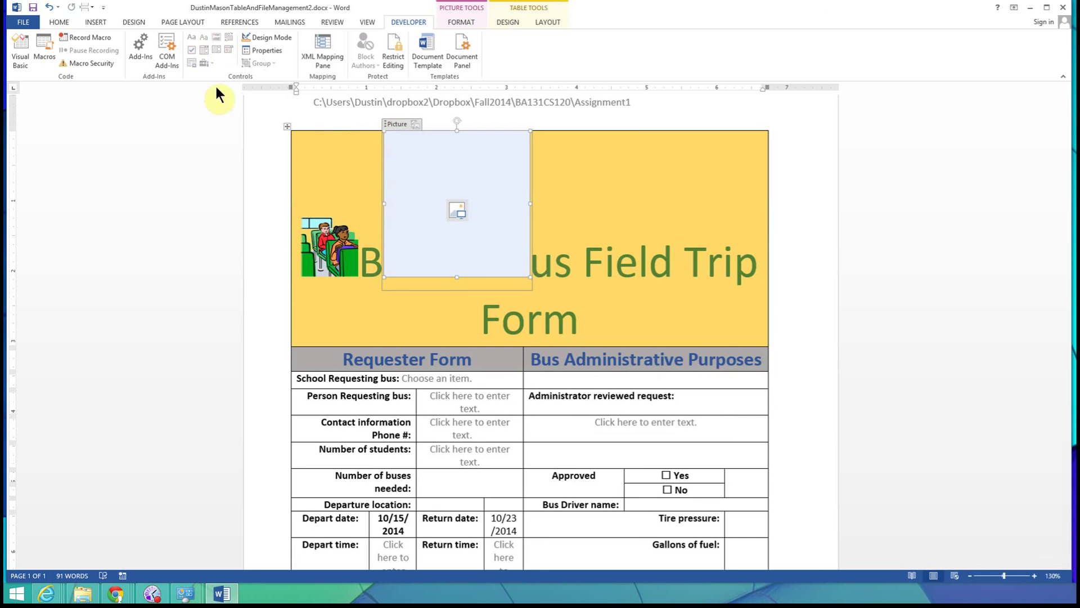
pyautogui.click(49, 7)
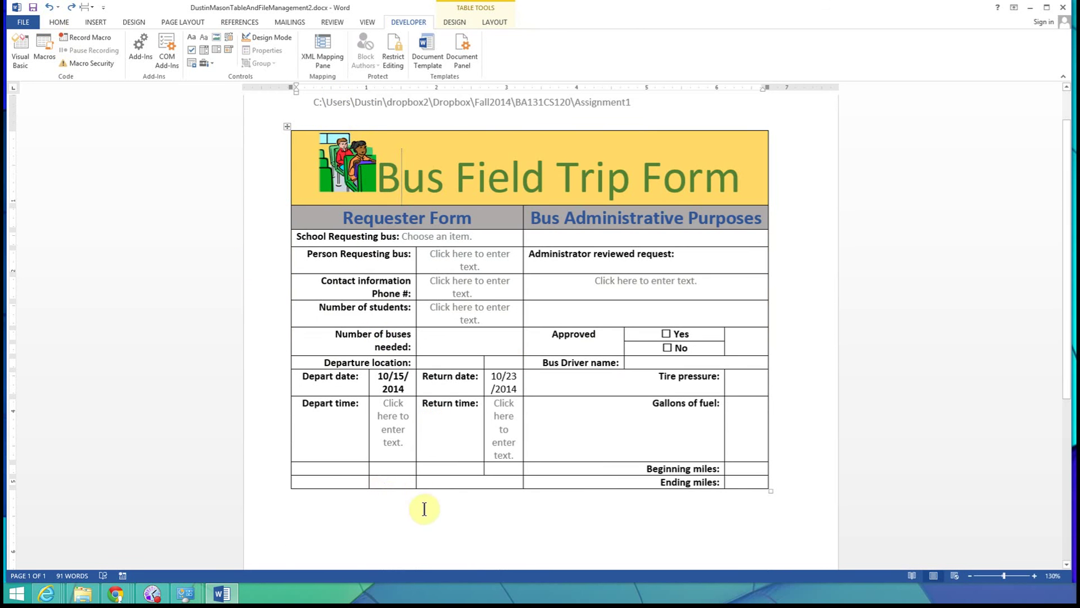
pyautogui.click(91, 21)
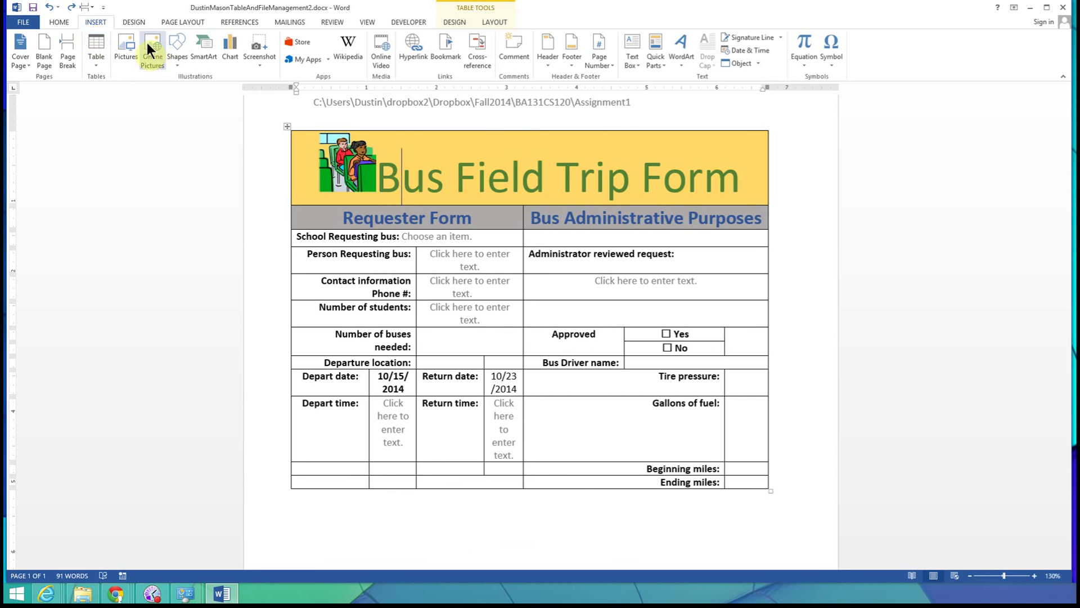
pyautogui.click(131, 44)
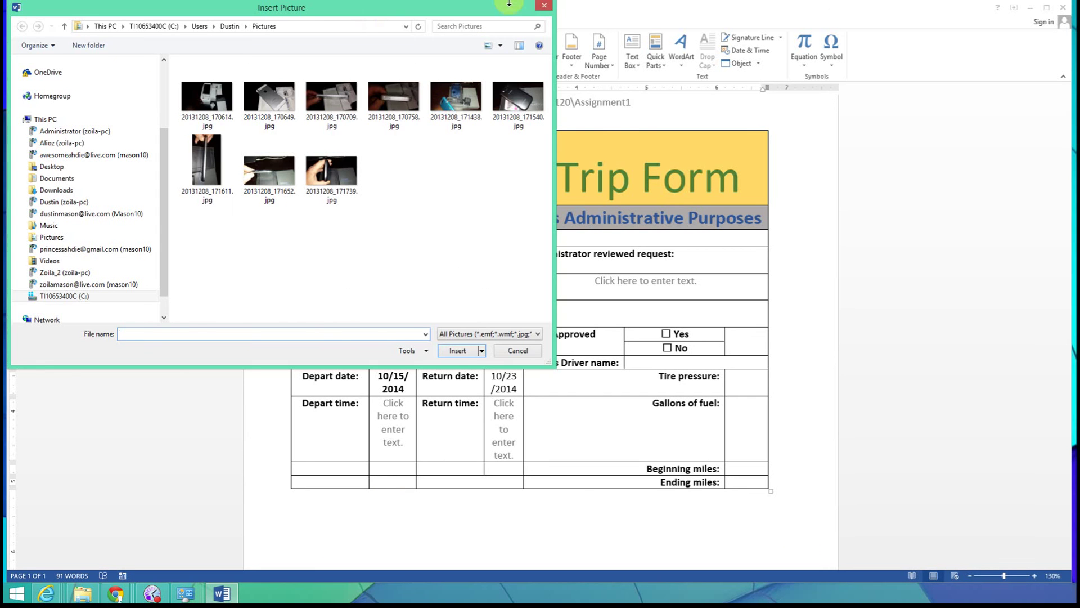
pyautogui.click(544, 5)
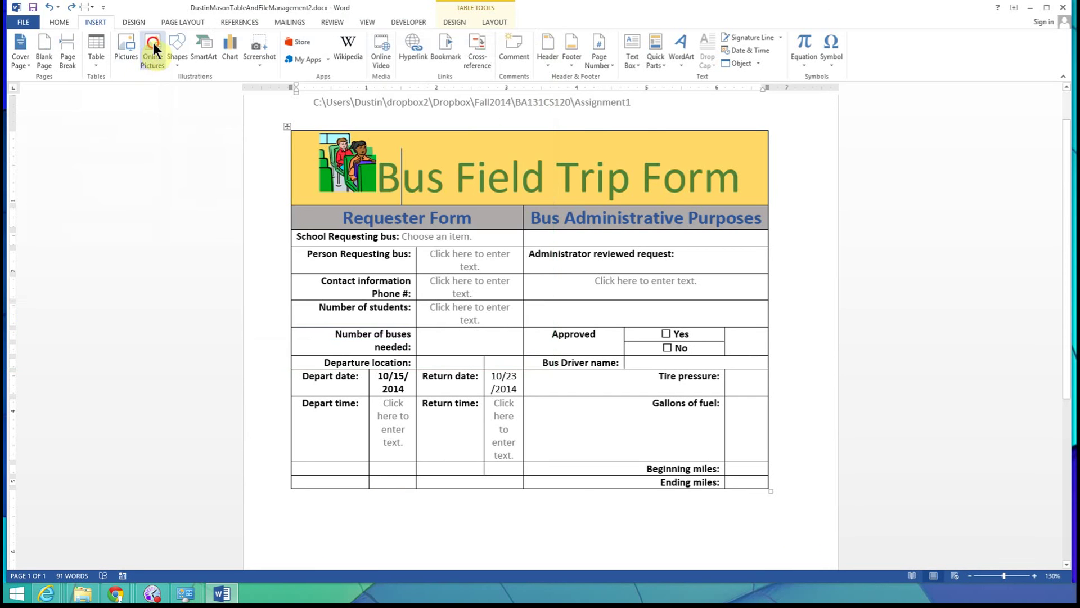
# - Search Office.com Clip Art for "bus", try the picture of a school bus driving on a road in the title cell, and undo it
pyautogui.click(152, 51)
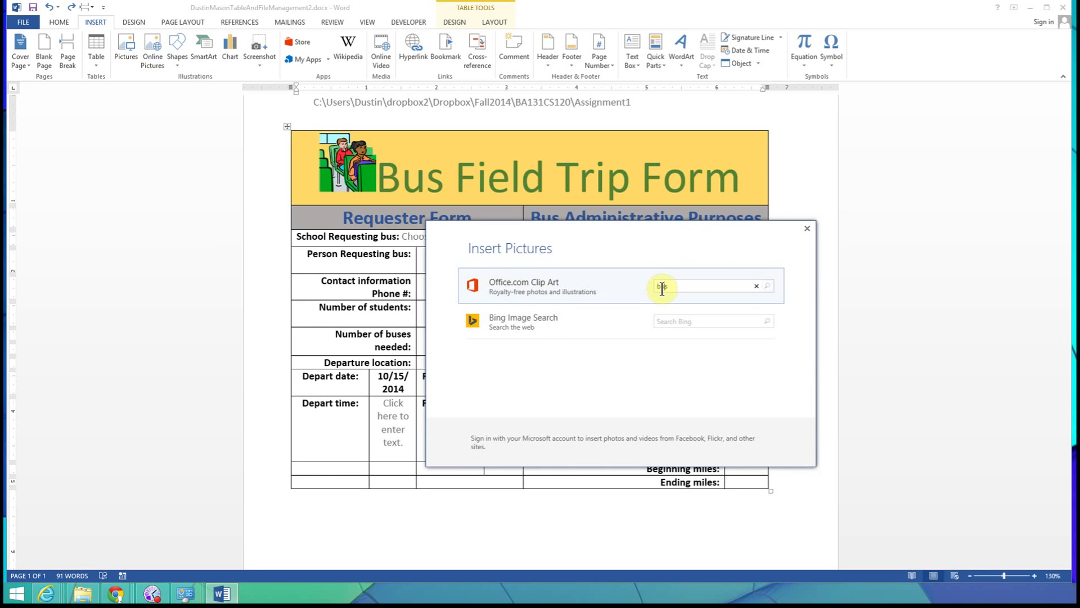
pyautogui.press('Return')
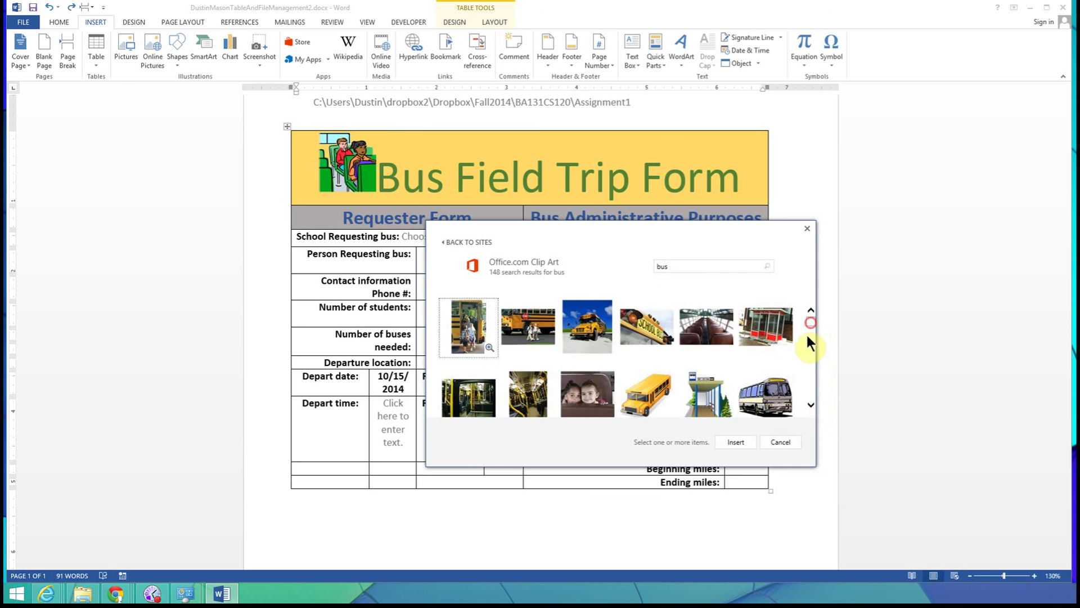
pyautogui.click(807, 332)
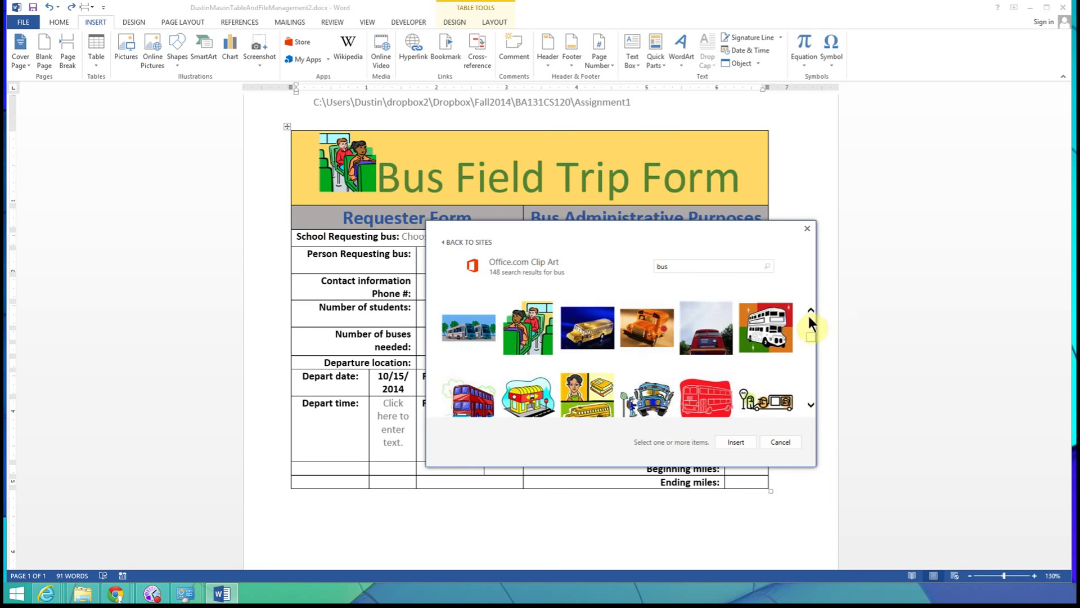
pyautogui.click(810, 309)
pyautogui.click(810, 310)
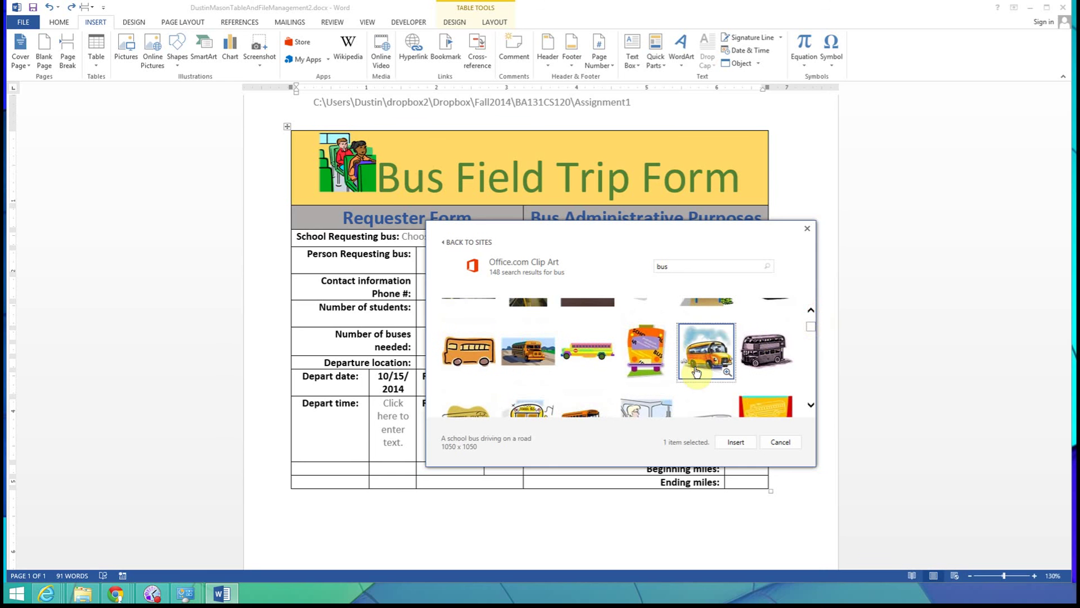
pyautogui.click(695, 371)
pyautogui.click(736, 440)
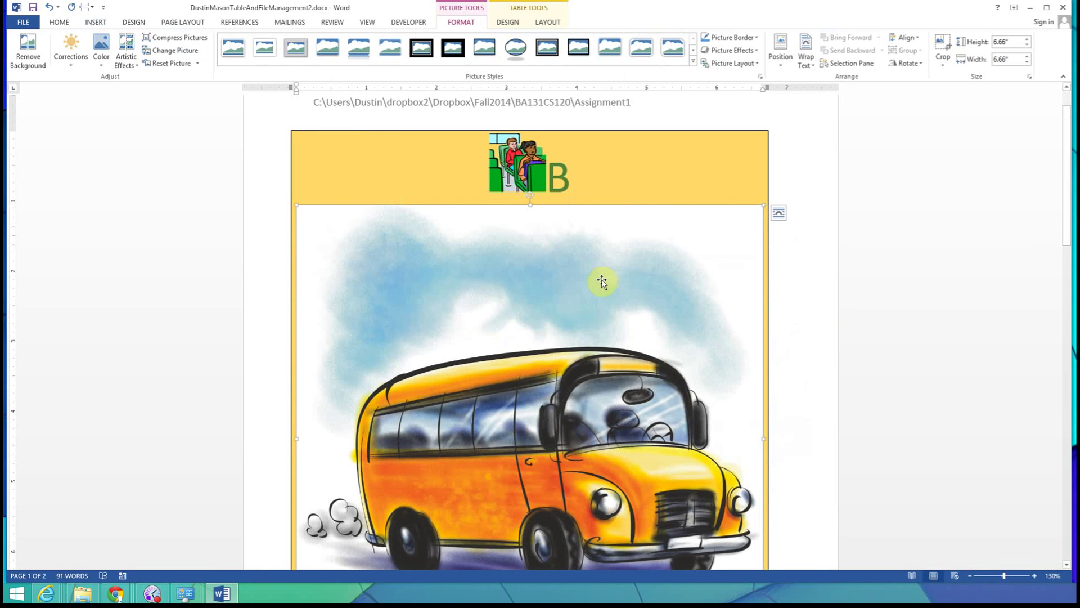
pyautogui.click(49, 7)
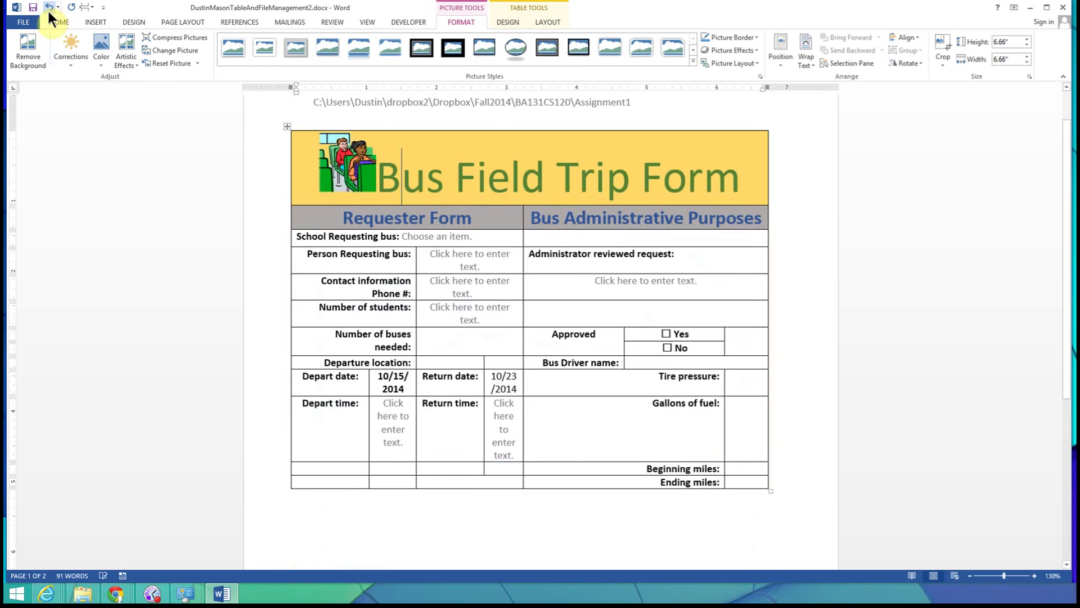
# - Insert the Office.com clip art of a school bus driving on a road below the table, searching for "bus"
pyautogui.click(311, 497)
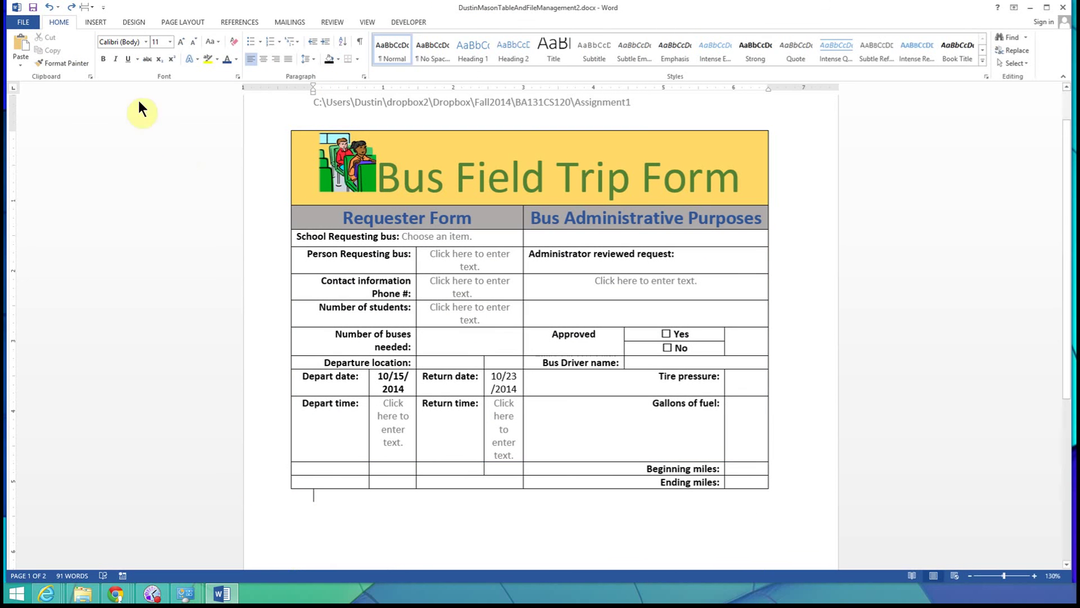
pyautogui.click(96, 21)
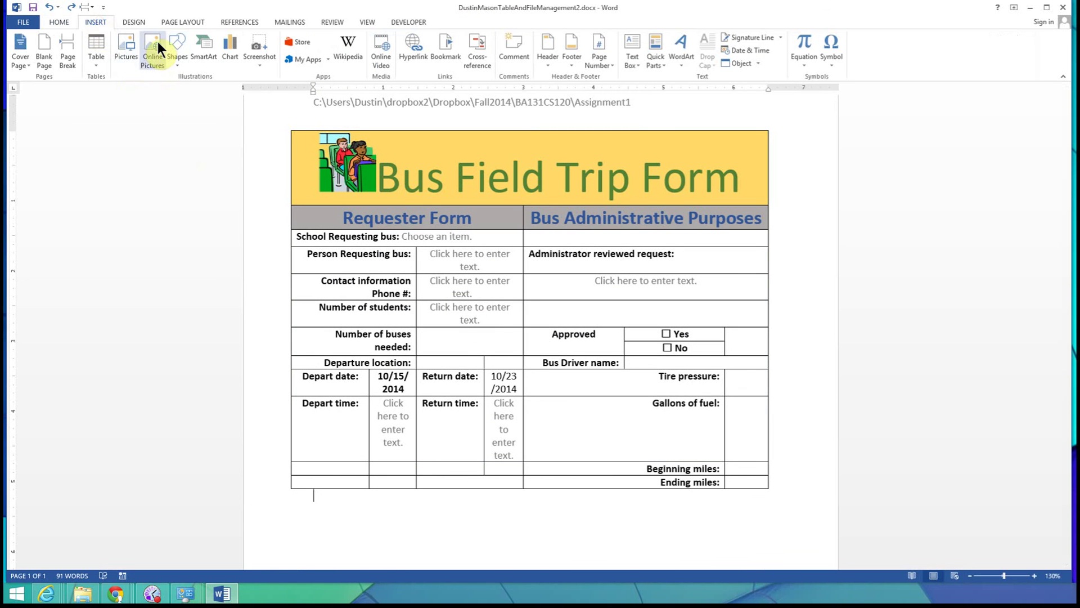
pyautogui.click(157, 44)
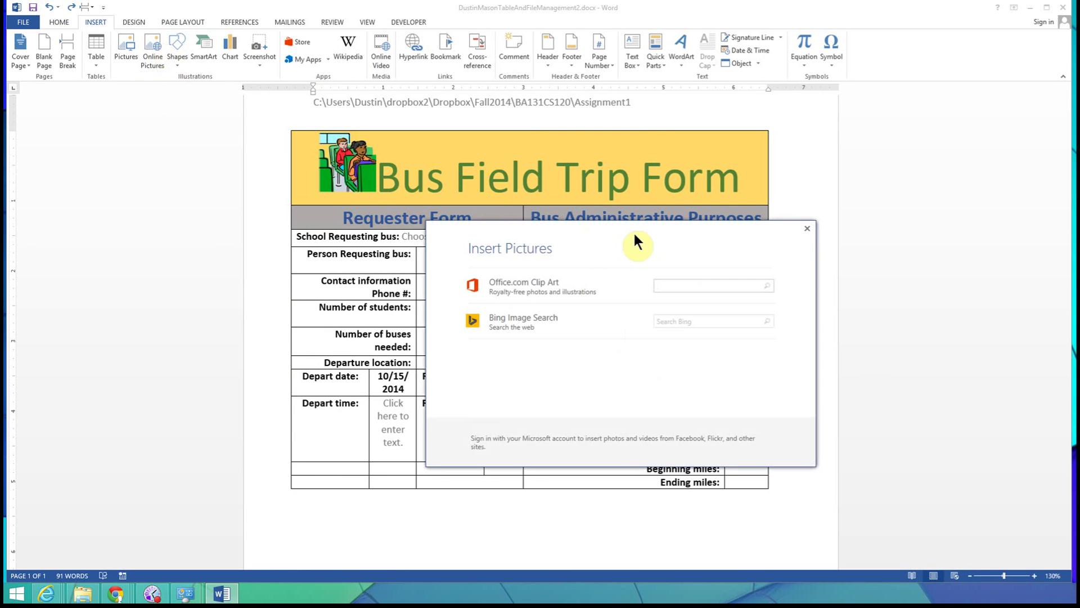
pyautogui.write('bus')
pyautogui.press('Return')
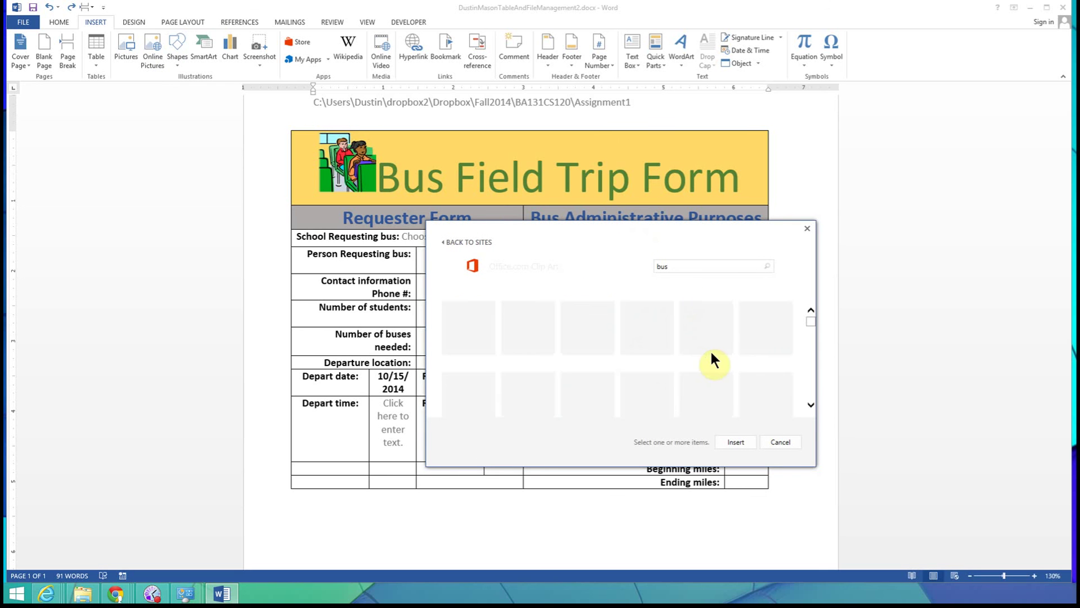
pyautogui.click(807, 404)
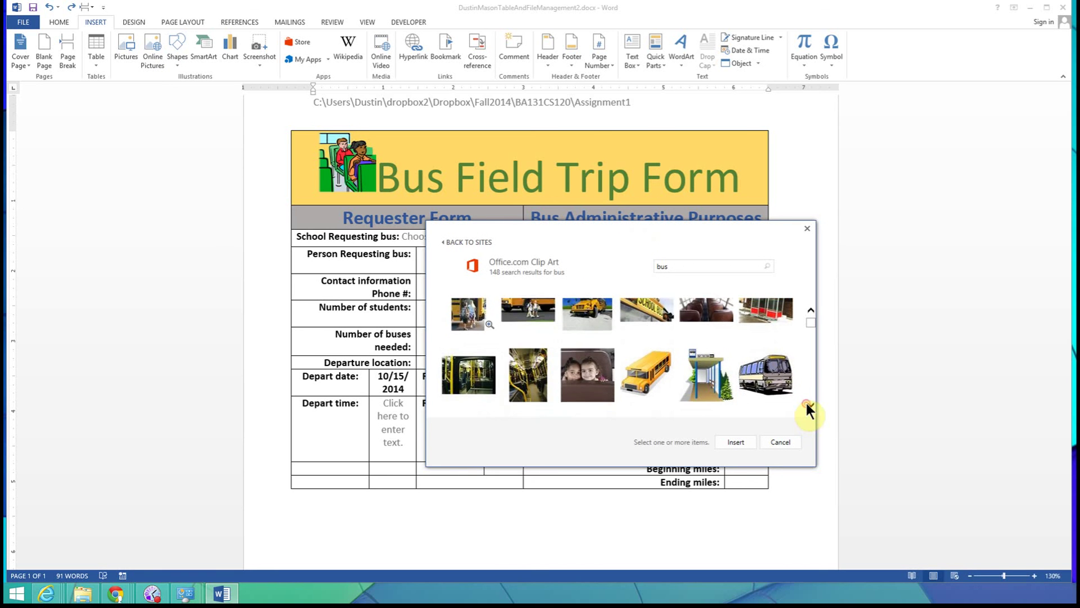
pyautogui.click(706, 336)
pyautogui.click(731, 442)
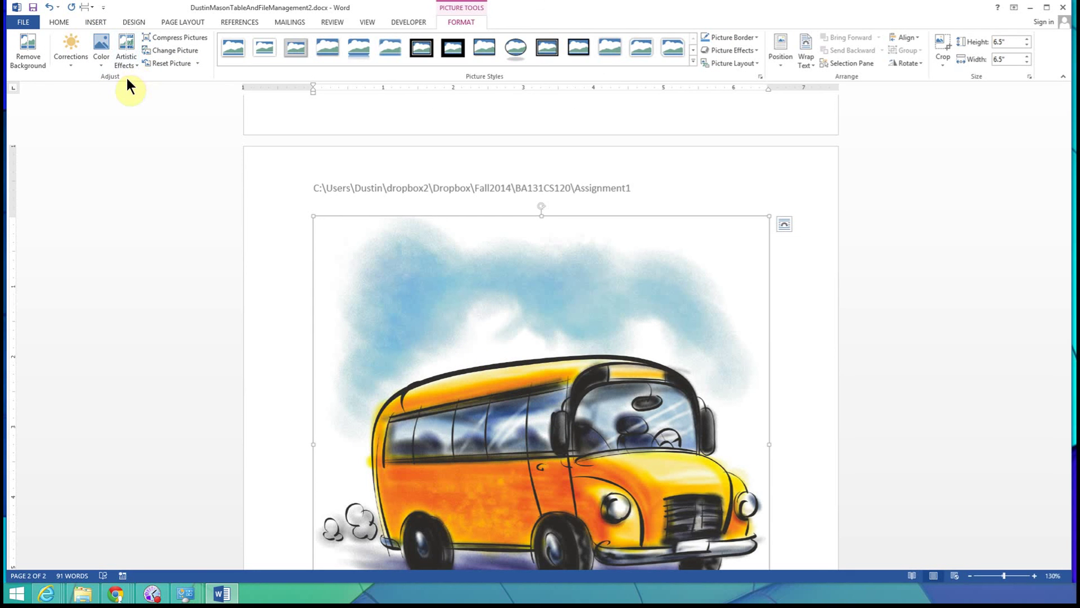
# - Apply a pencil sketch artistic effect to the bus picture and recolor it with the light green variation
pyautogui.click(138, 64)
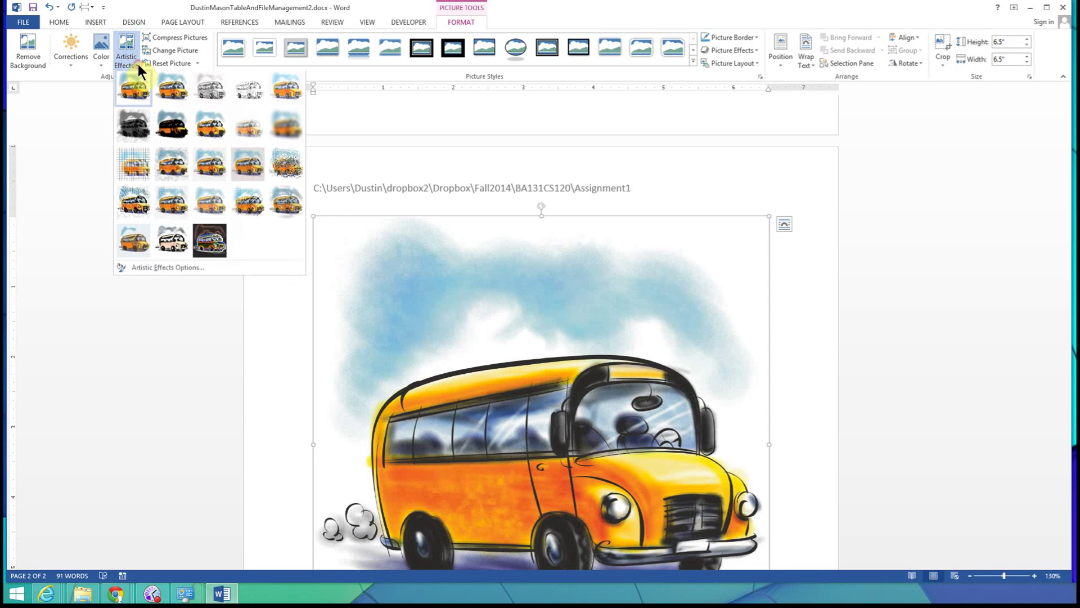
pyautogui.click(247, 95)
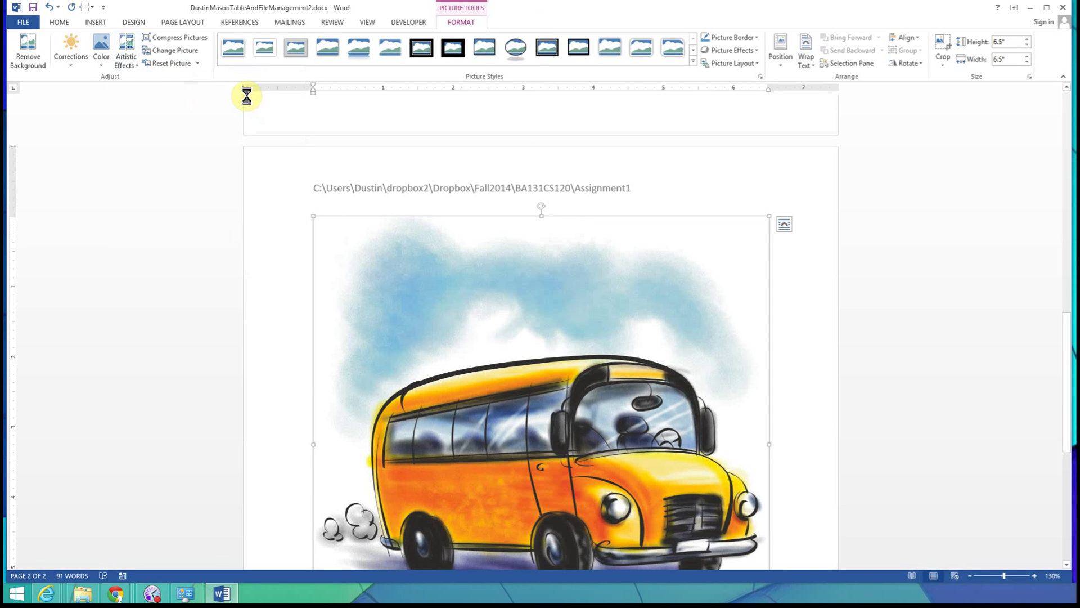
pyautogui.click(103, 66)
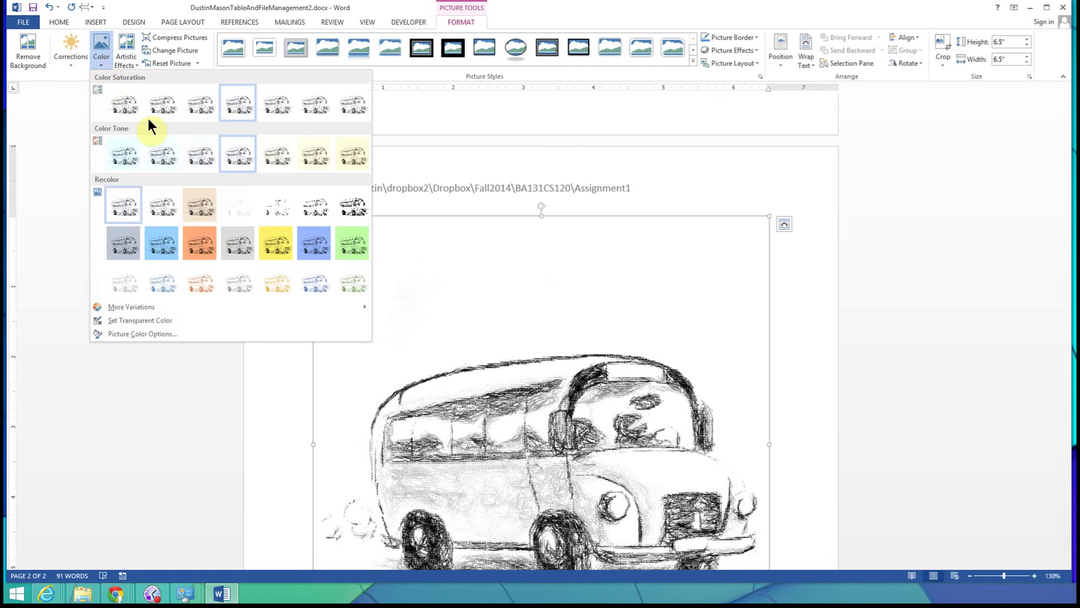
pyautogui.click(353, 278)
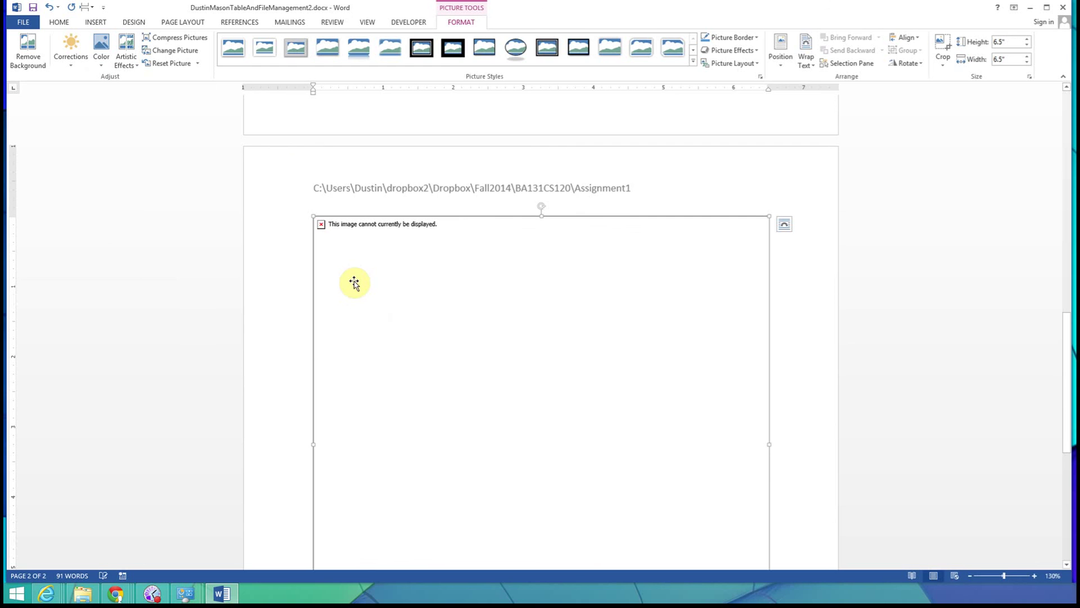
# - Undo and redo the last edit to redisplay the bus picture, and set its text wrapping to Behind Text
pyautogui.click(51, 7)
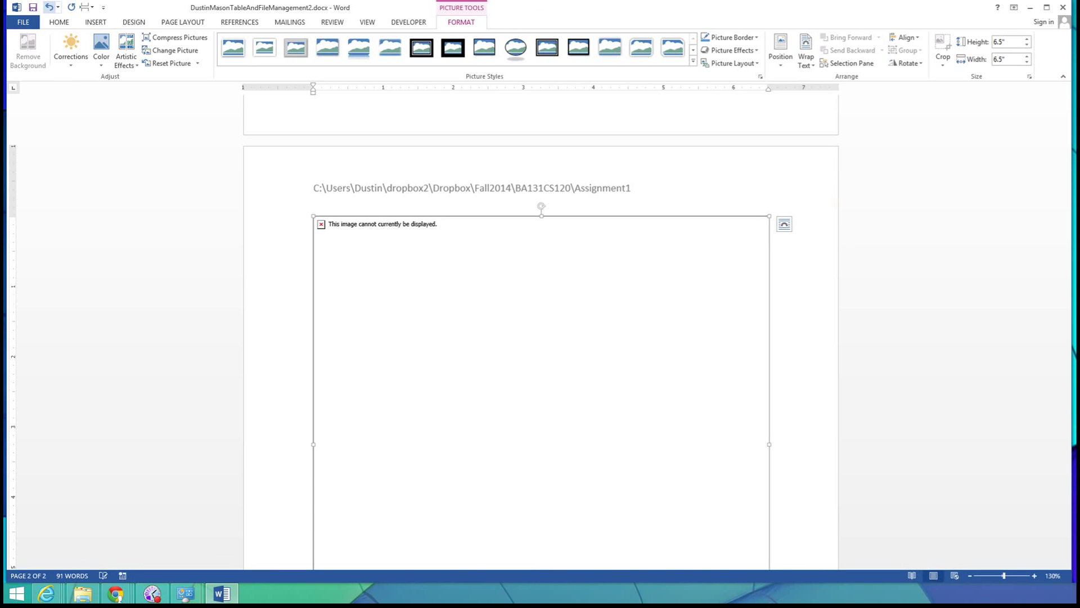
pyautogui.hotkey('ctrl', 'y')
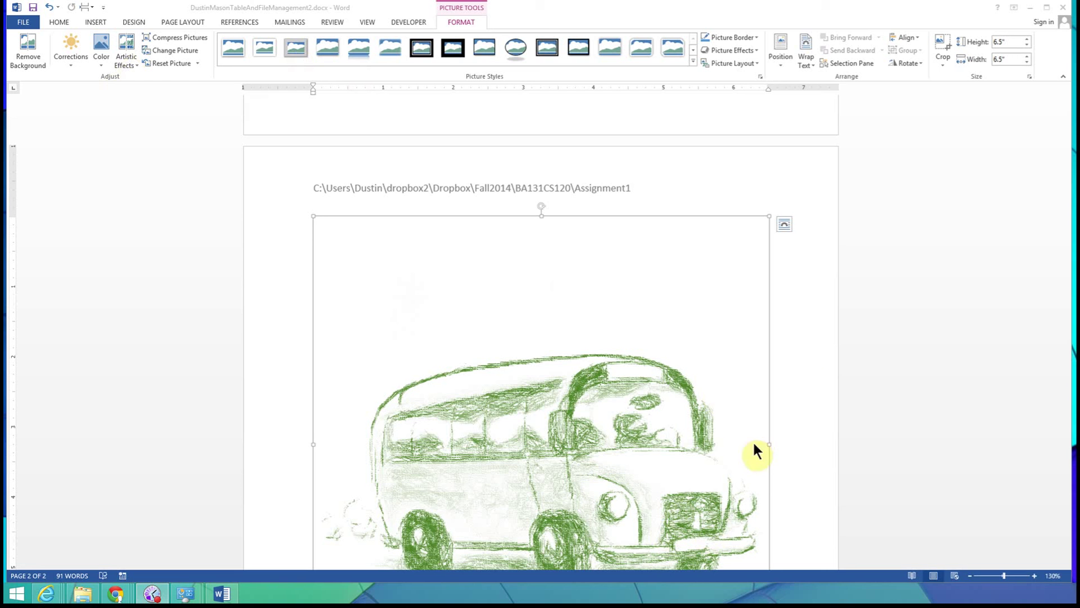
pyautogui.click(784, 225)
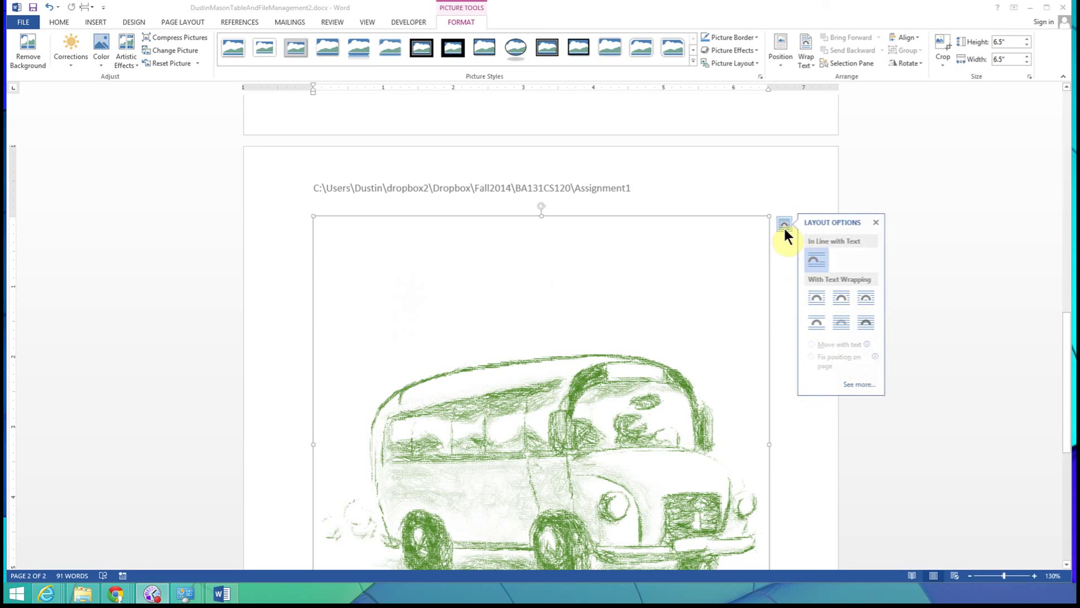
pyautogui.click(848, 327)
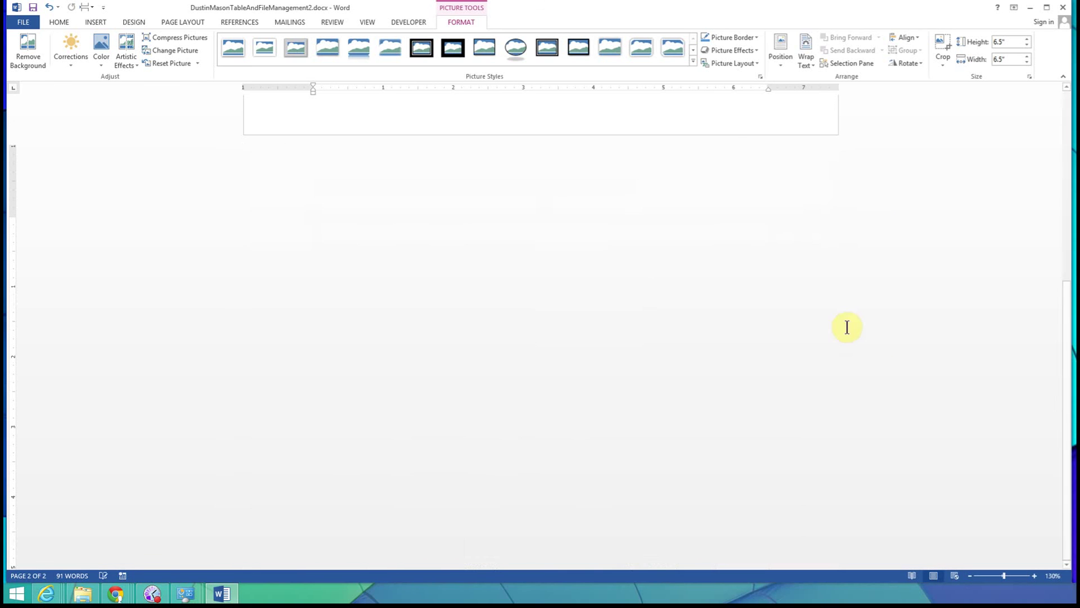
pyautogui.scroll(6, 552, 561)
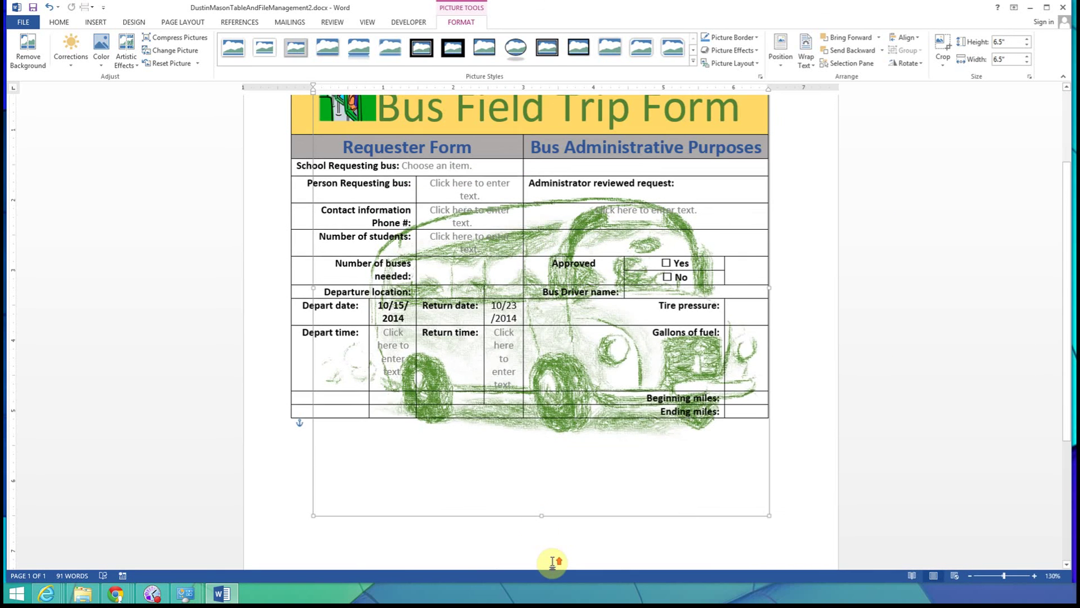
# - Shrink the bus picture to about 5.01" wide and position it behind the middle rows of the form table
pyautogui.moveTo(390, 514); pyautogui.dragTo(368, 450)
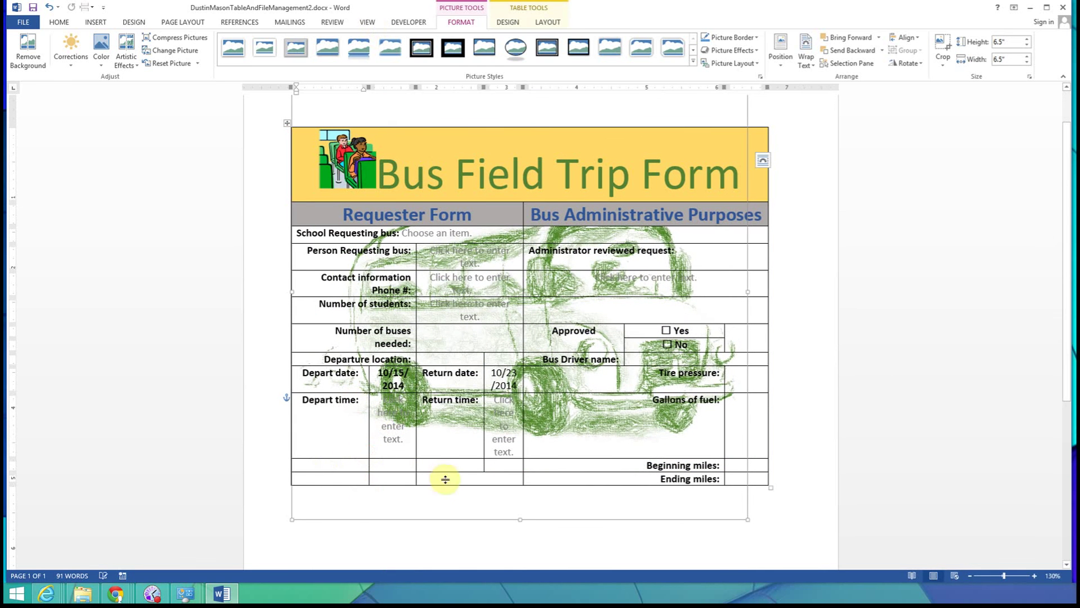
pyautogui.click(378, 320)
pyautogui.hotkey('ctrl', 'z')
pyautogui.hotkey('ctrl', 'z')
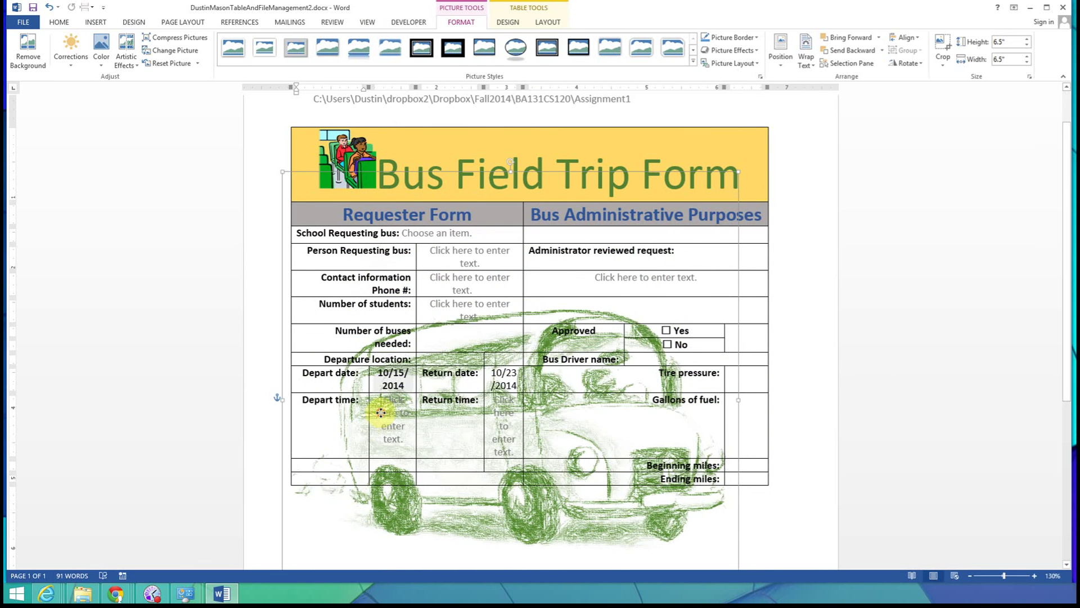
pyautogui.moveTo(292, 156); pyautogui.dragTo(399, 275)
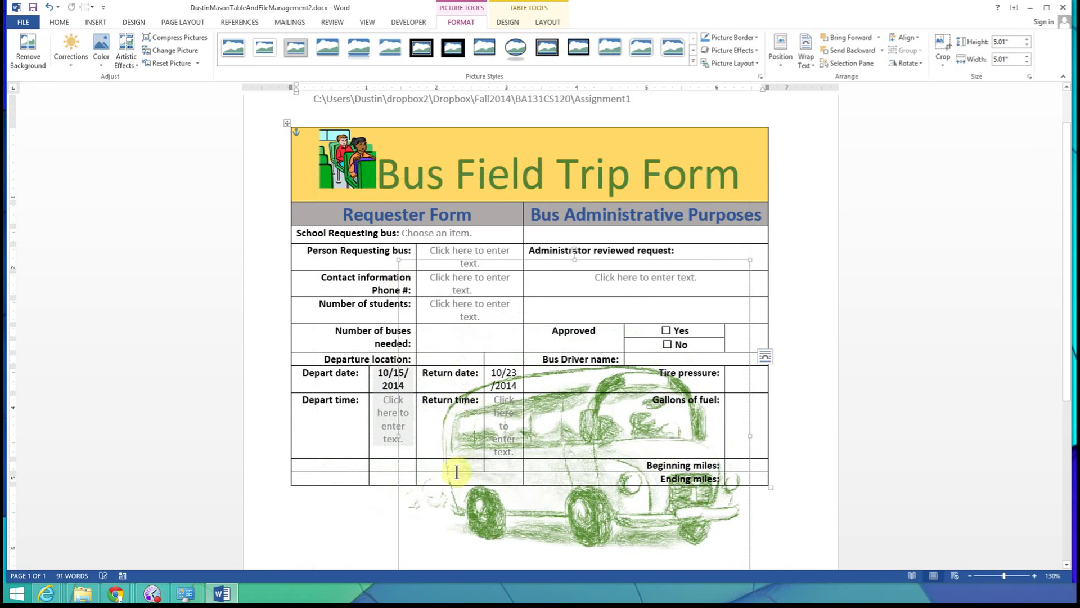
pyautogui.moveTo(420, 477); pyautogui.dragTo(387, 380)
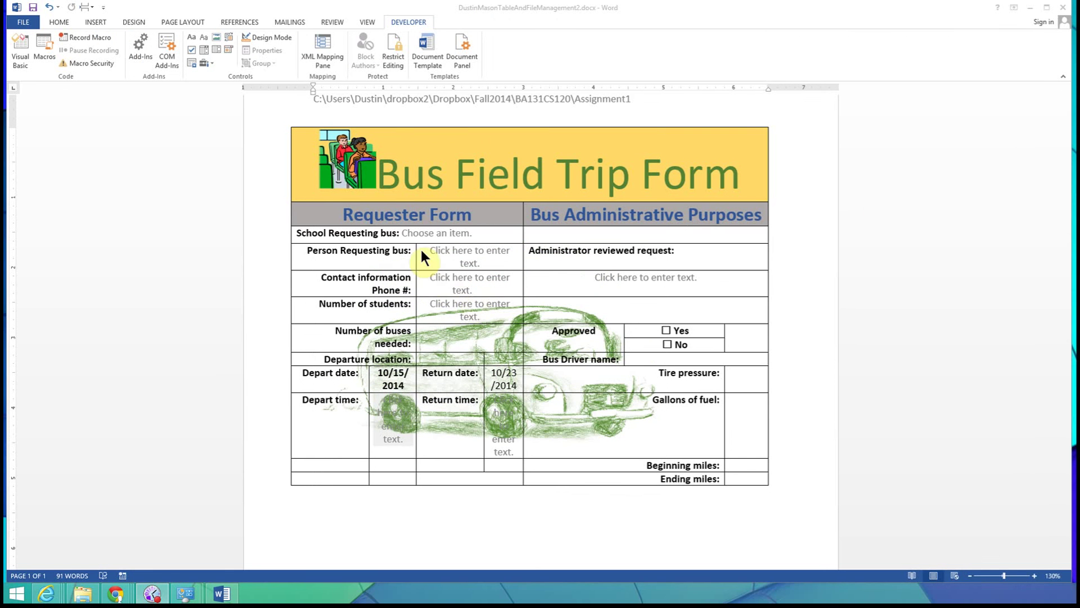
# - Choose Alameda in the School Requesting bus drop-down list
pyautogui.click(434, 232)
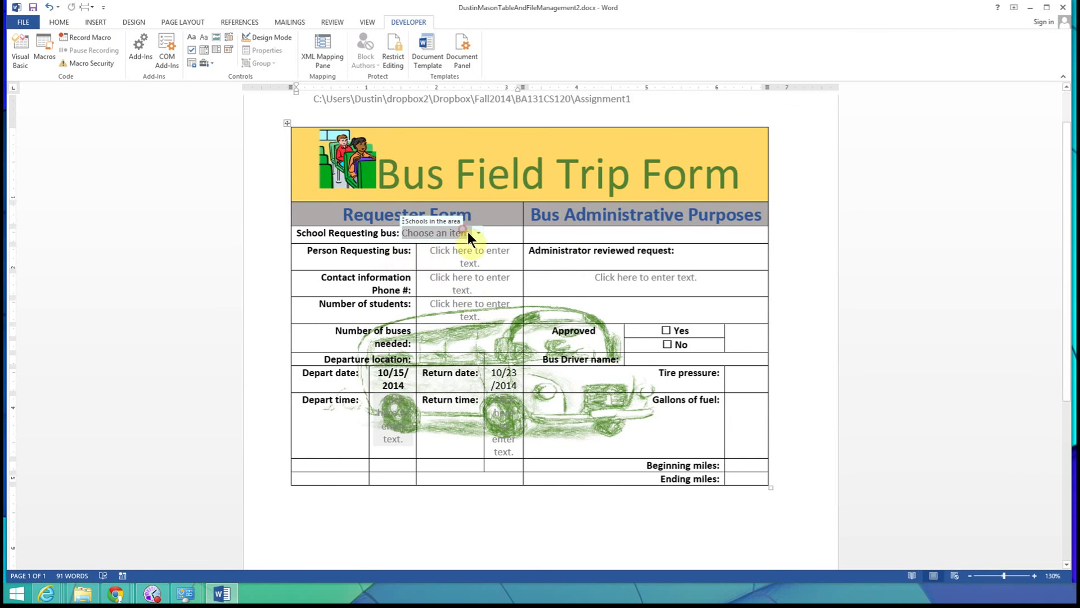
pyautogui.click(477, 232)
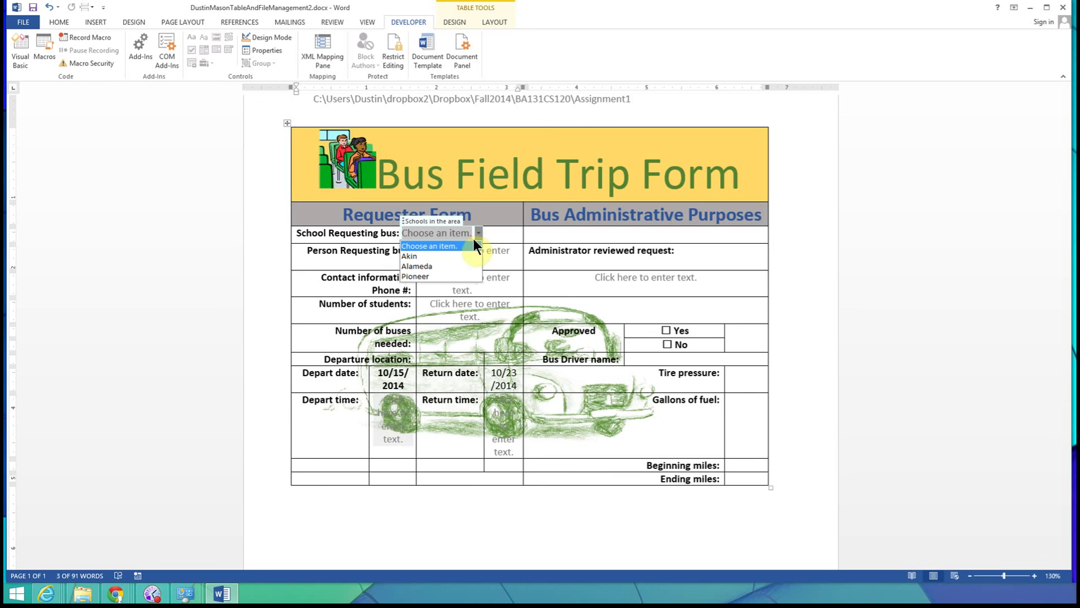
pyautogui.click(449, 264)
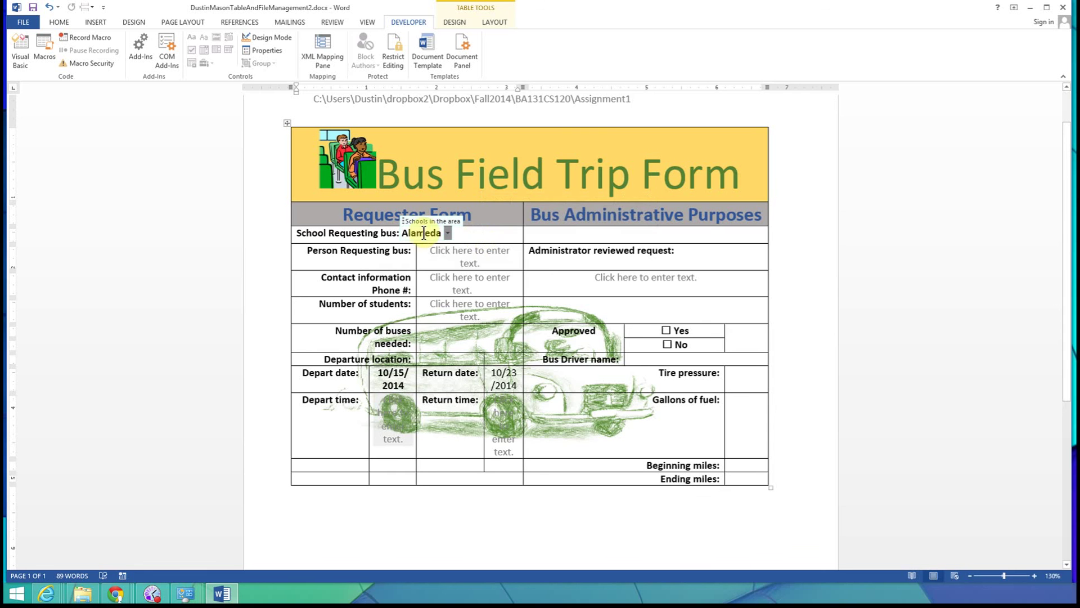
# - Add the choice "Cairo" to the "Schools in the area" drop-down content control and check the drop-down's list of choices
pyautogui.click(267, 51)
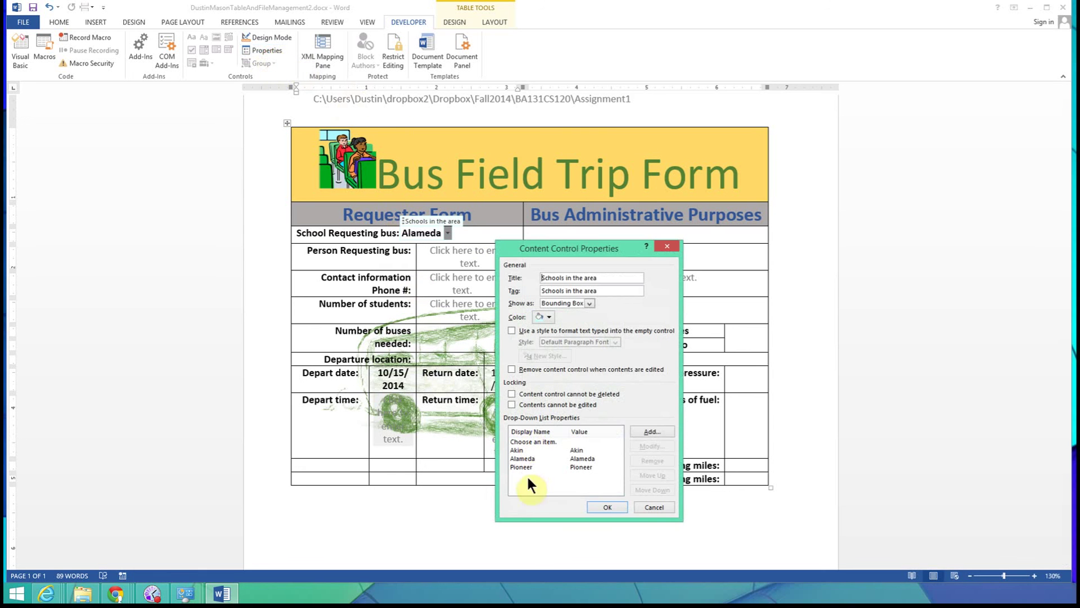
pyautogui.click(654, 431)
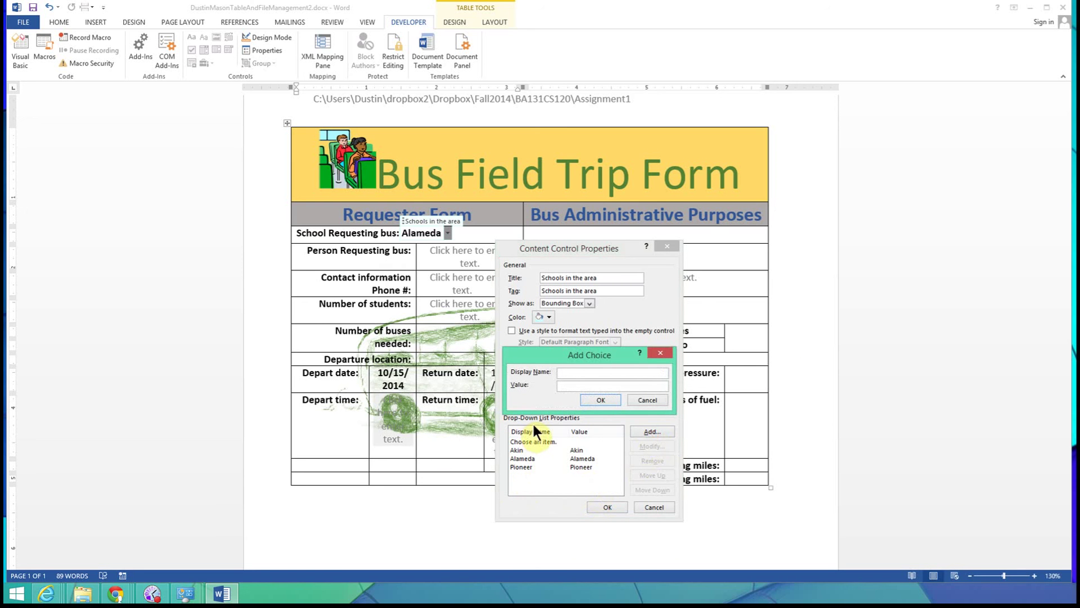
pyautogui.click(563, 373)
pyautogui.write('Cairo')
pyautogui.click(597, 400)
pyautogui.click(606, 506)
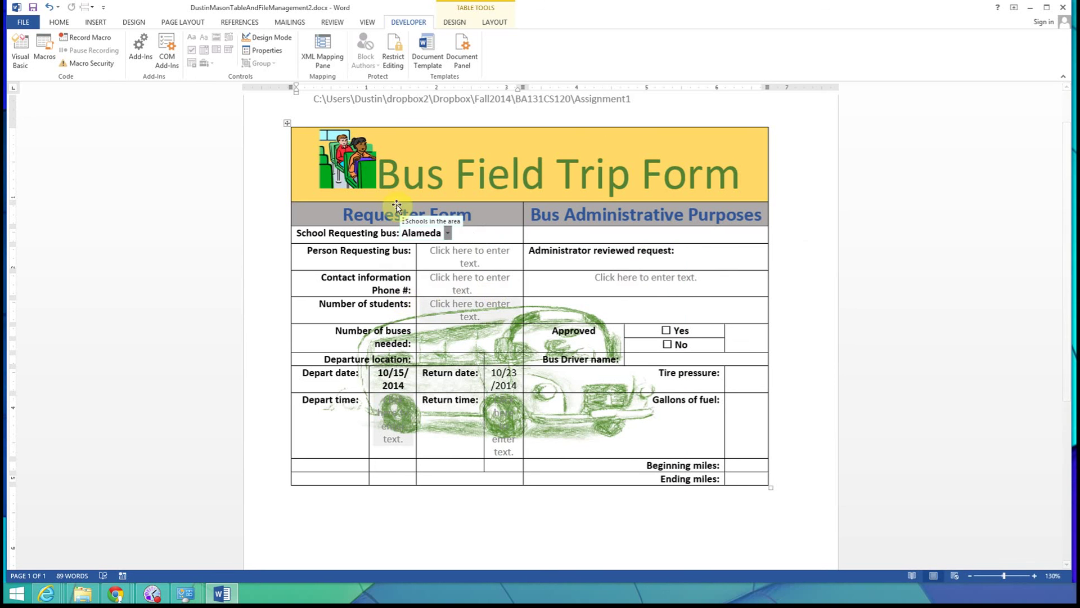
pyautogui.click(447, 234)
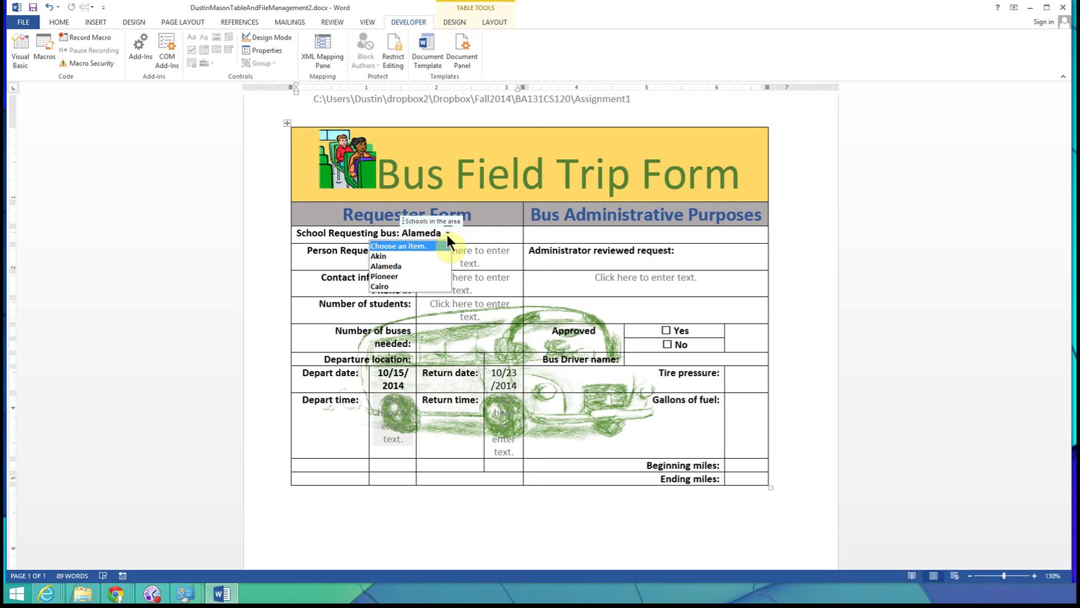
pyautogui.press('Escape')
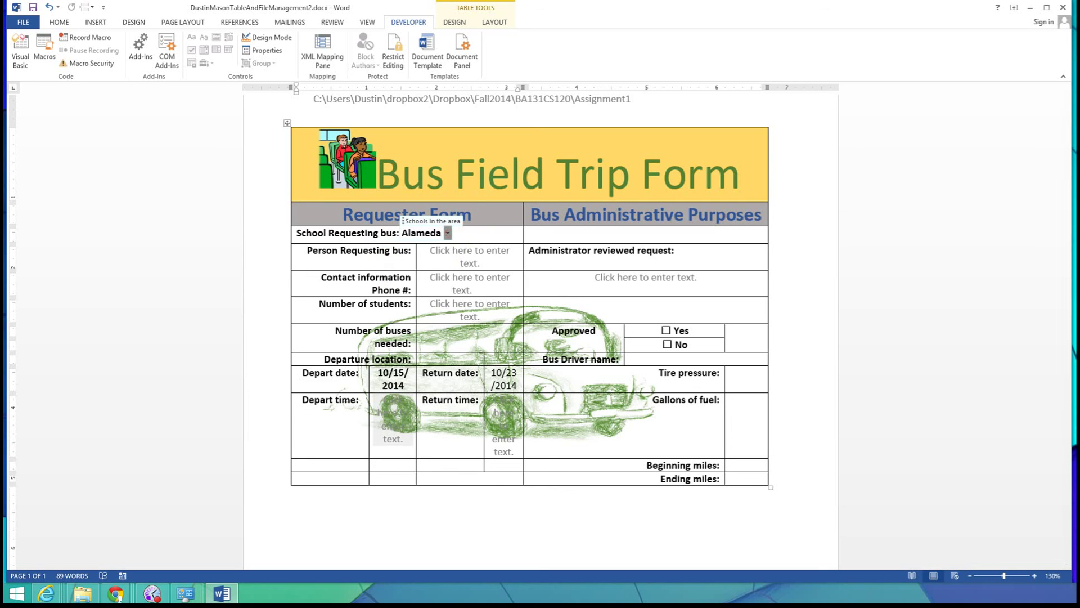